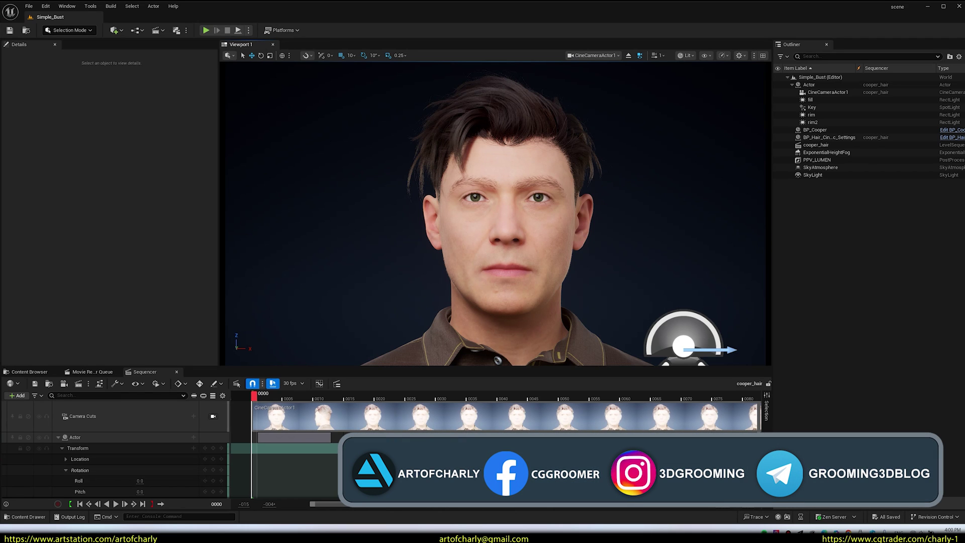
- Browse the ArtStation page for UE5.5+ Groom Hair Cinematic Tool 2.0.1, scrolling down and back
key(alt+Tab)
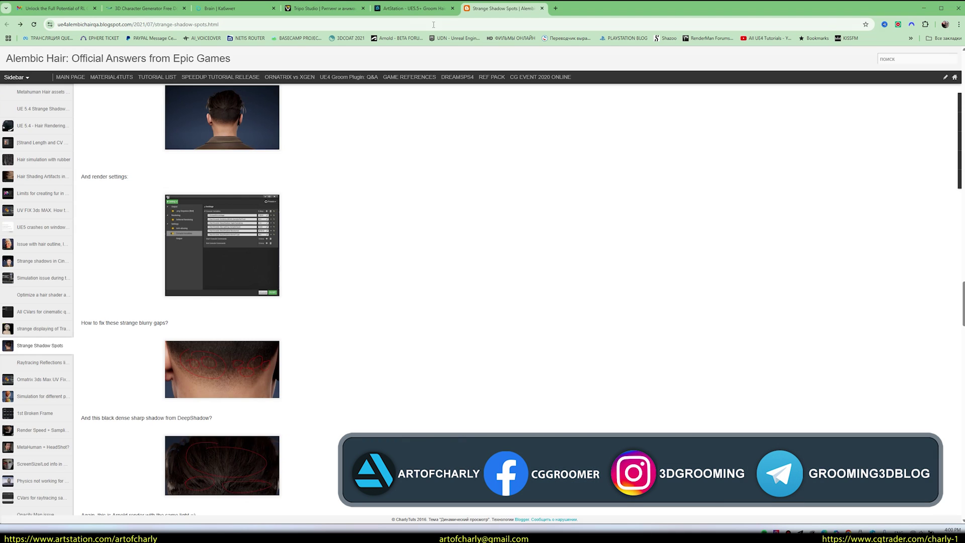
click(412, 8)
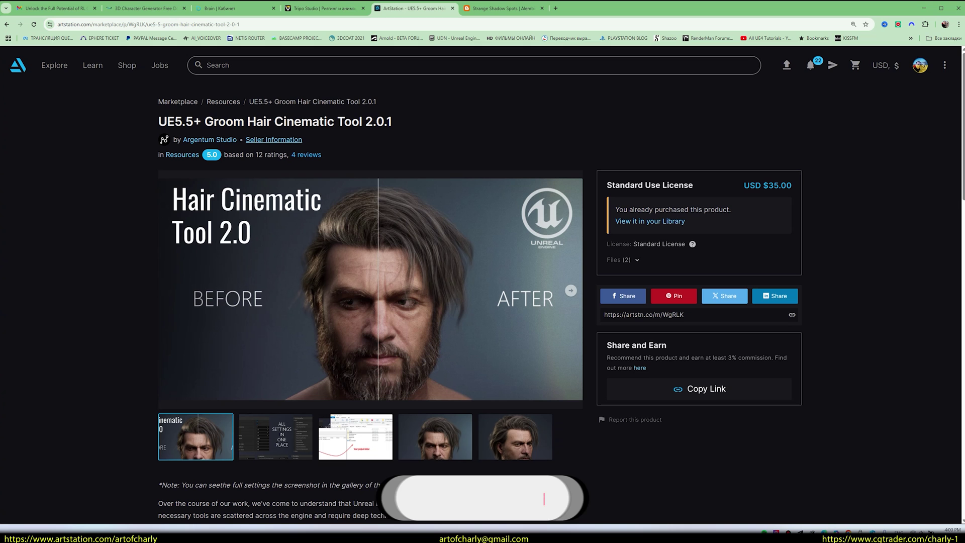
scroll(479, 302, down, 1)
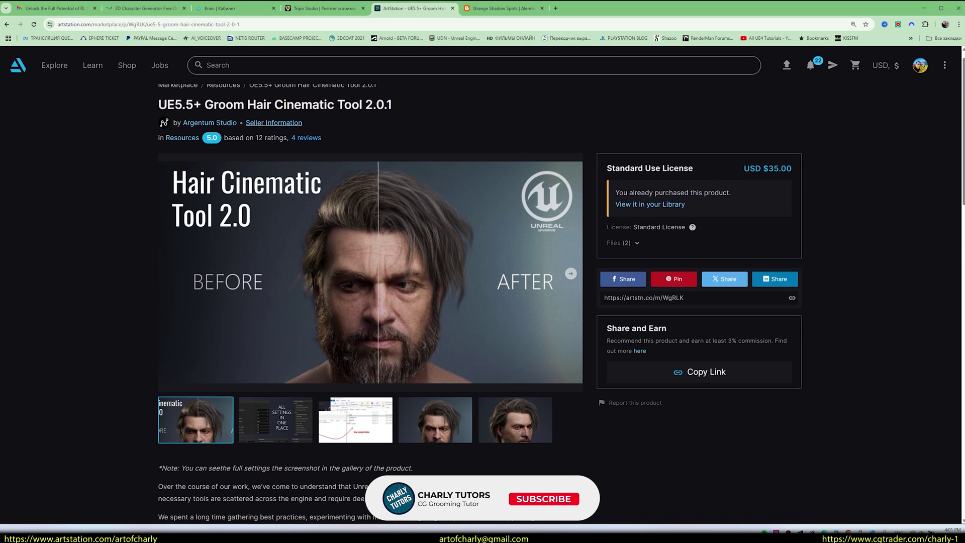
scroll(305, 242, down, 8)
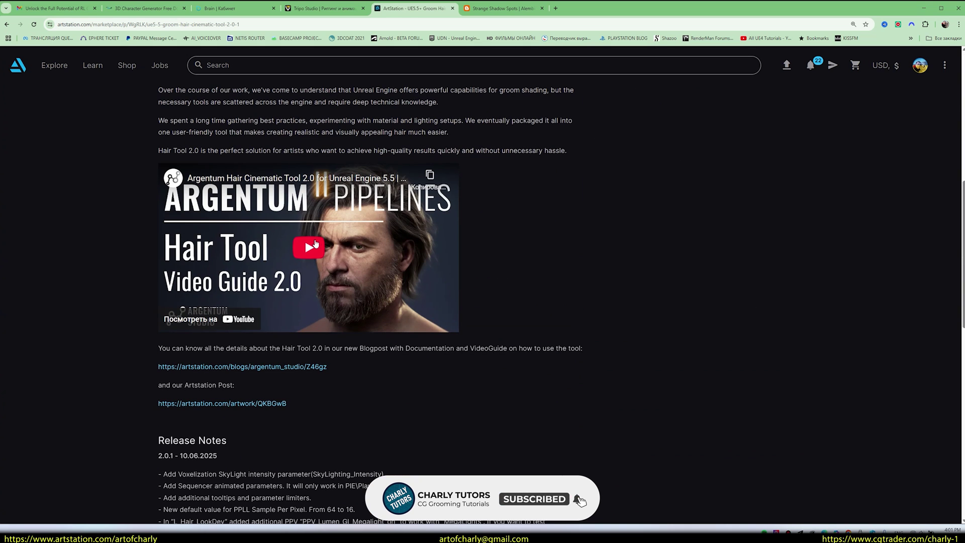
scroll(538, 392, up, 3)
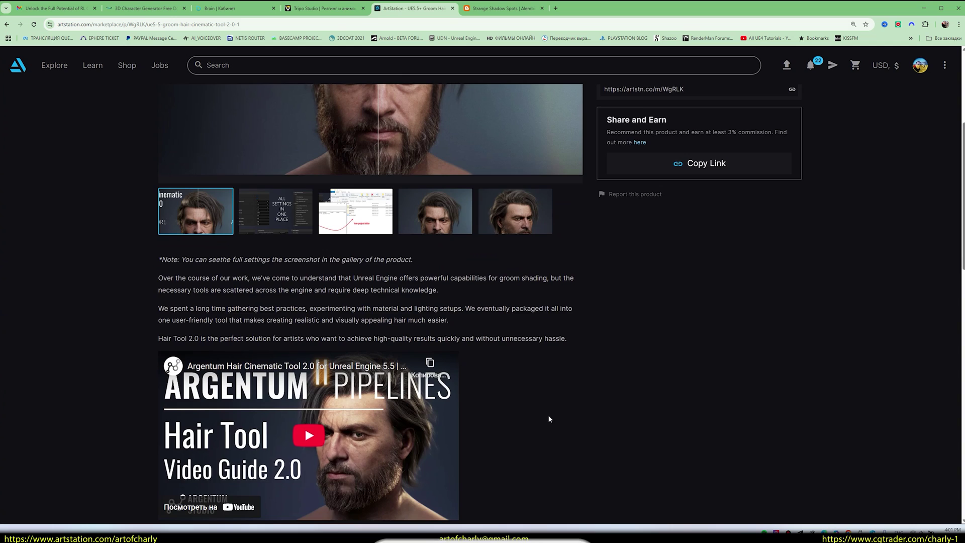
scroll(549, 418, up, 4)
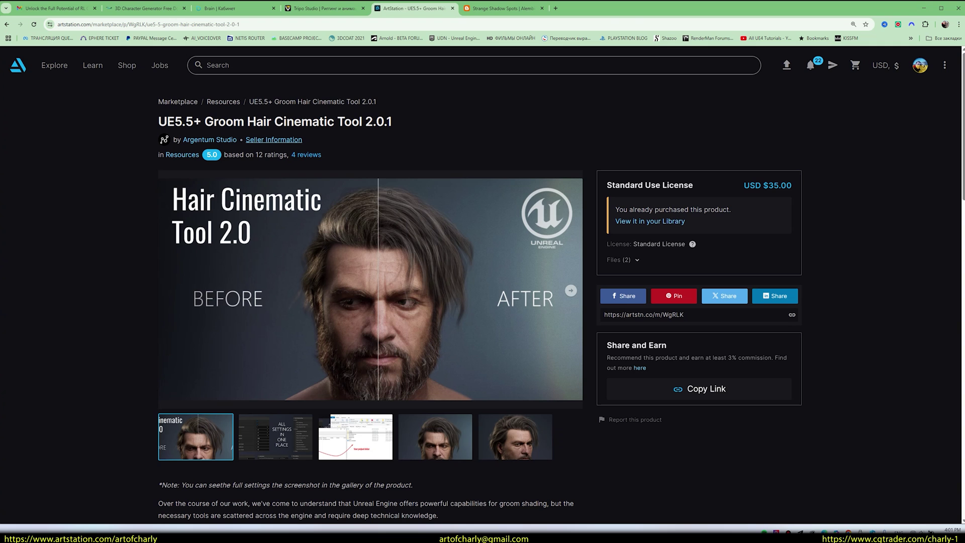
key(ctrl+Tab)
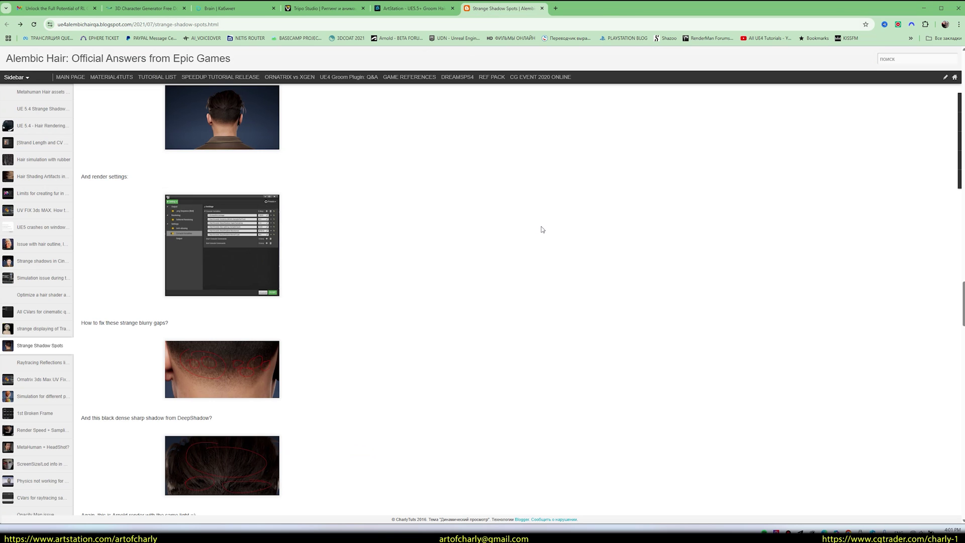
middle_click(222, 370)
key(ctrl+Tab)
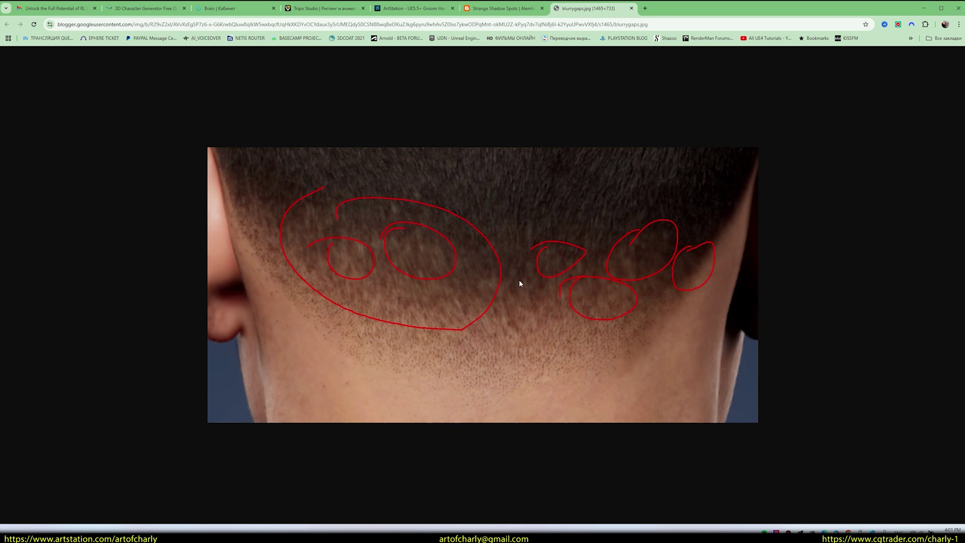
middle_click(590, 12)
middle_click(222, 312)
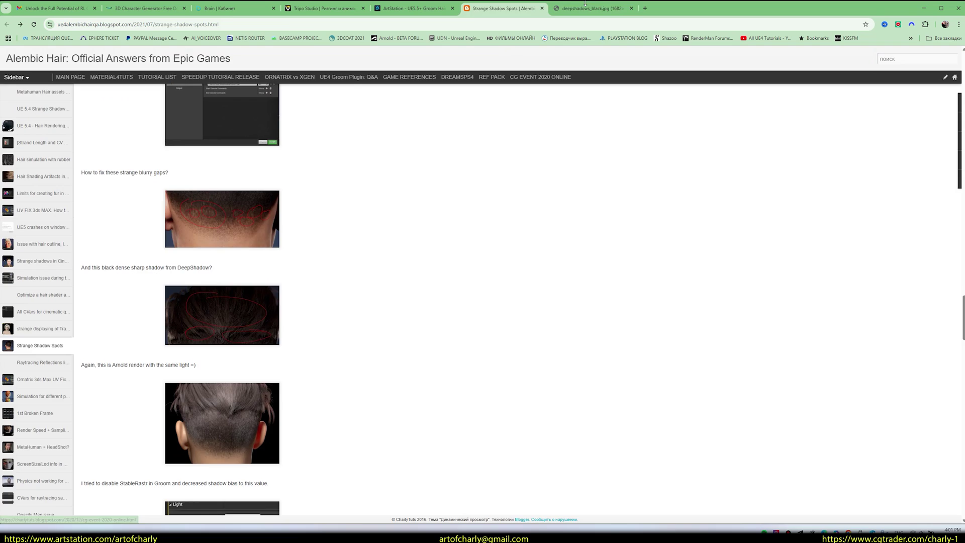
key(ctrl+Tab)
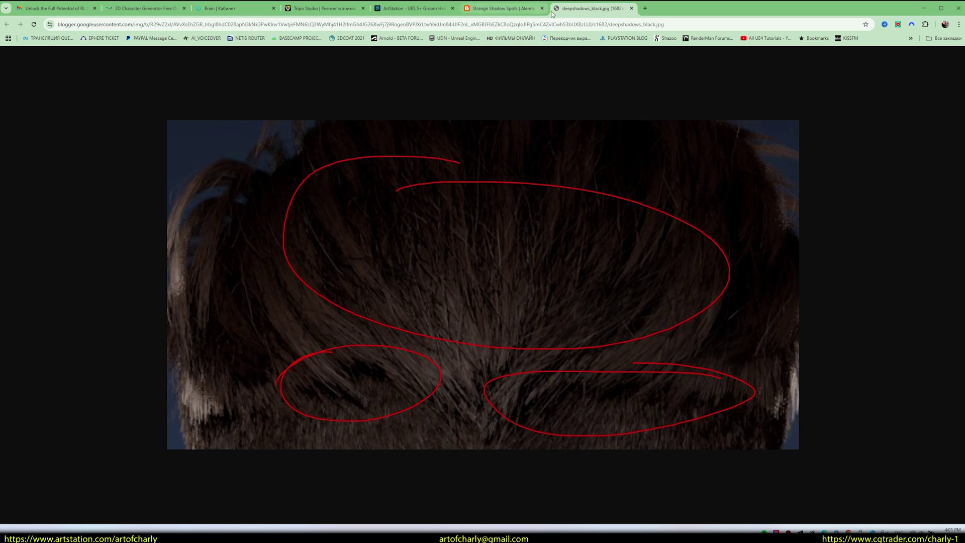
middle_click(592, 8)
scroll(275, 295, down, 1)
scroll(276, 295, down, 5)
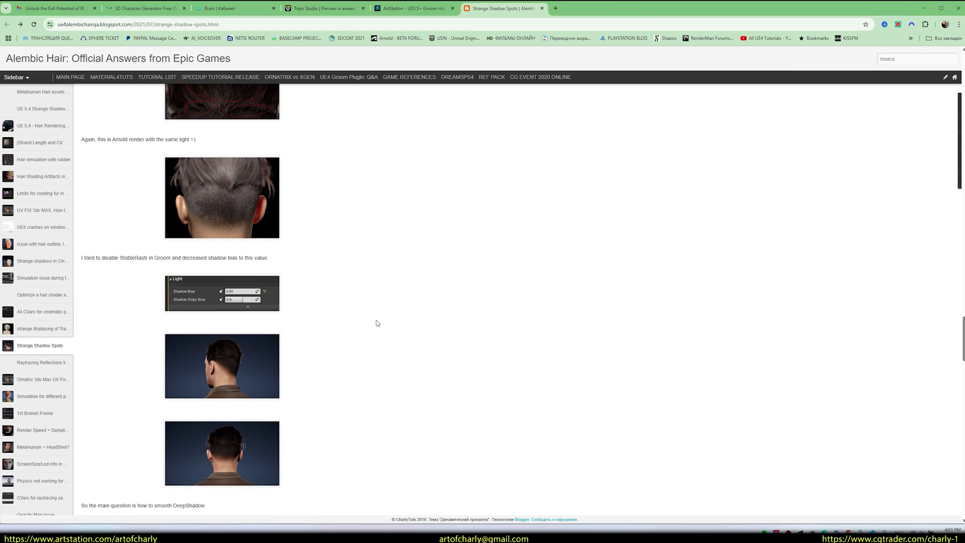
middle_click(215, 262)
click(562, 11)
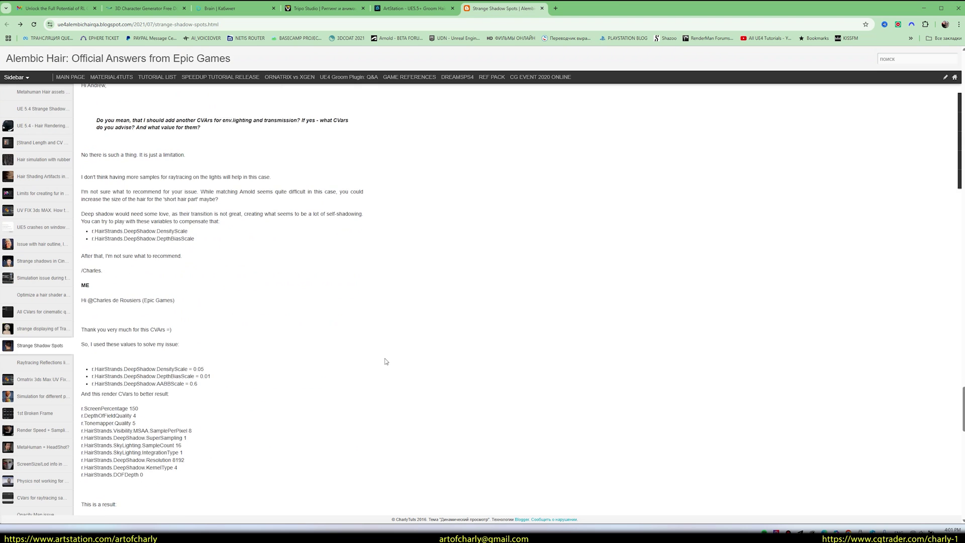
scroll(386, 359, down, 10)
ctrl+shift+click(222, 455)
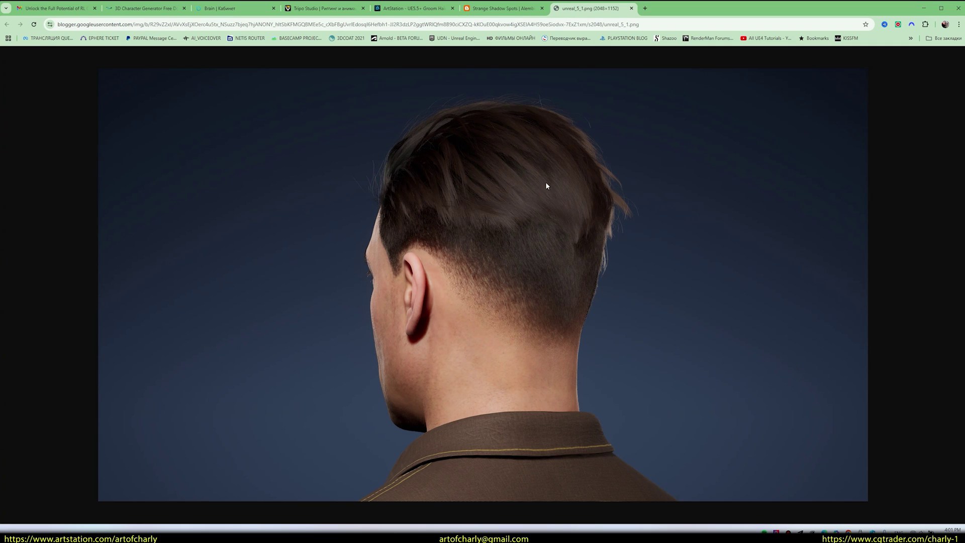
key(ctrl+w)
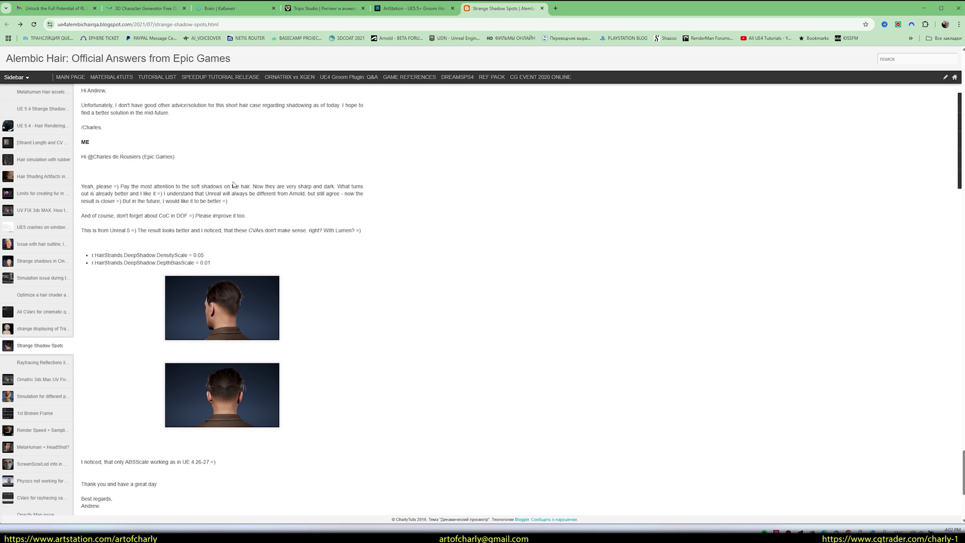
- Scroll the Hair Cinematic Tool product page down to the video and release notes and back
click(390, 9)
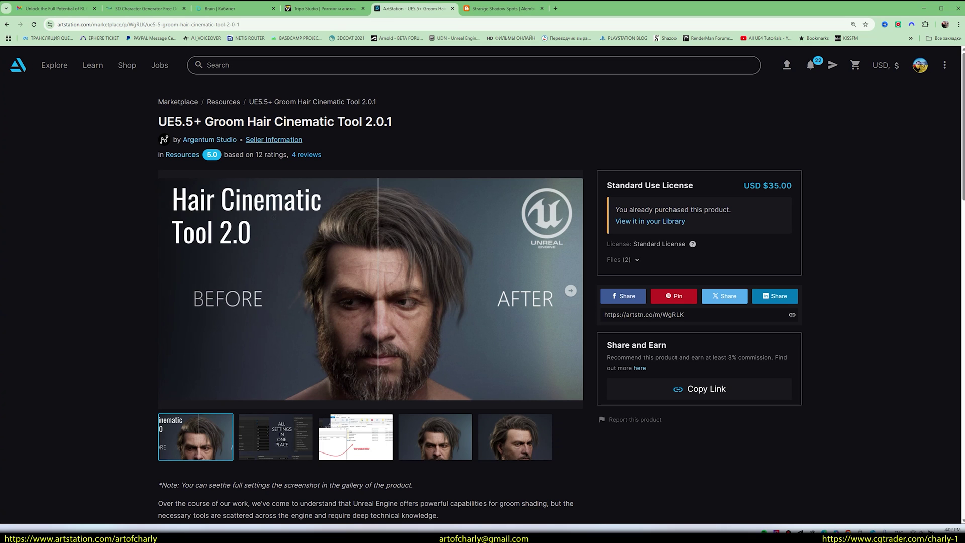
scroll(329, 280, down, 8)
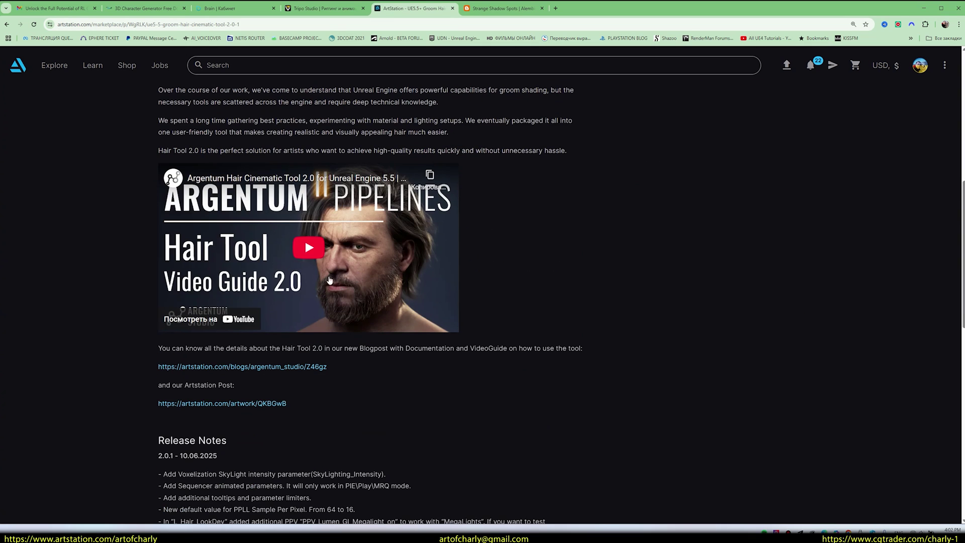
scroll(329, 280, up, 5)
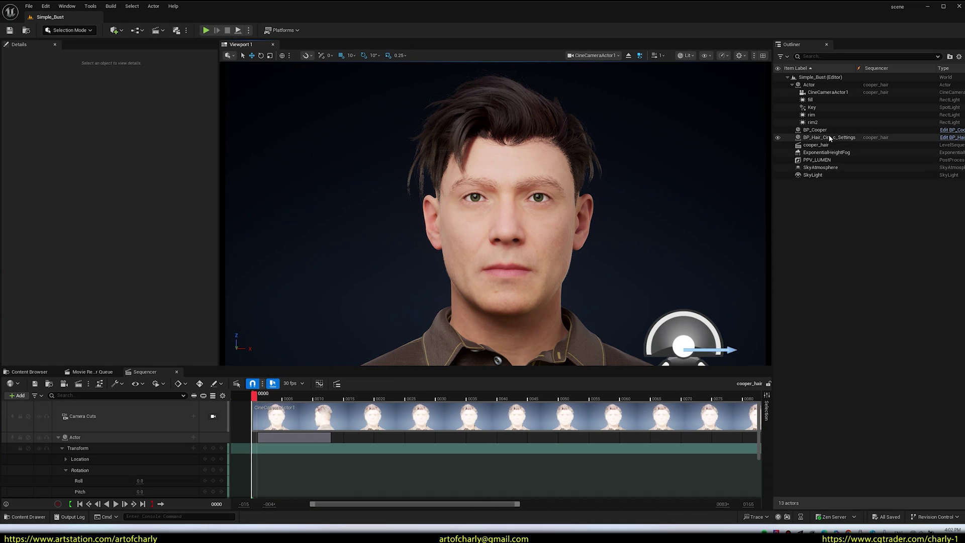
- Select BP_Hair_Cinematic_Settings and scroll Details to the Voxelization and Hair Rendering Type sections
click(845, 140)
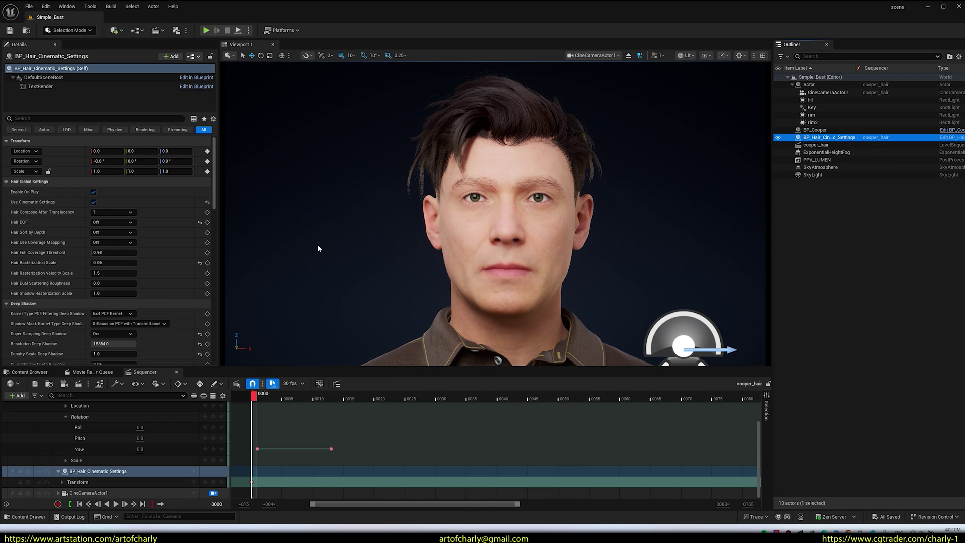
mouse_move(216, 150)
mouse_down()
mouse_move(216, 331)
mouse_move(227, 163)
mouse_up()
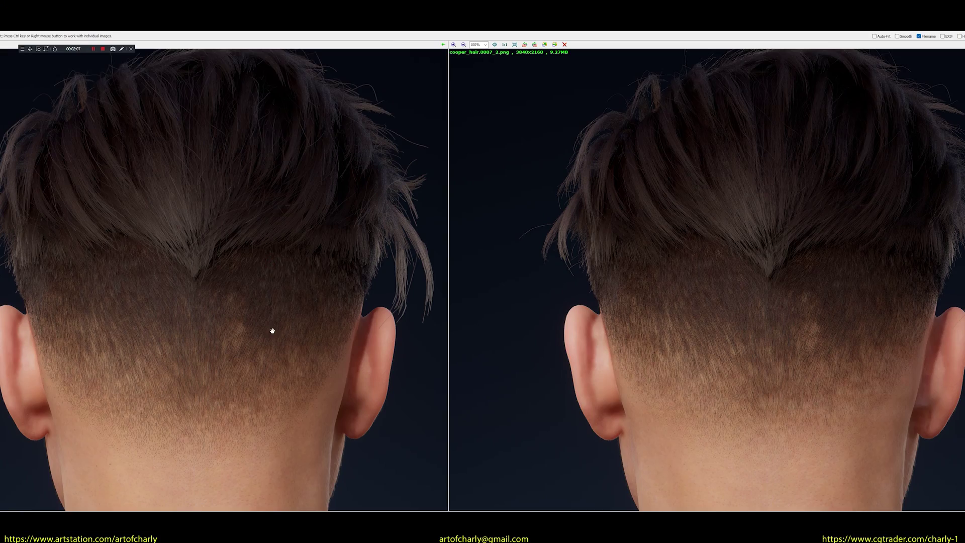
- Zoom and pan both cooper_hair renders side by side to compare the hair tops
scroll(272, 329, up, 5)
scroll(222, 357, down, 5)
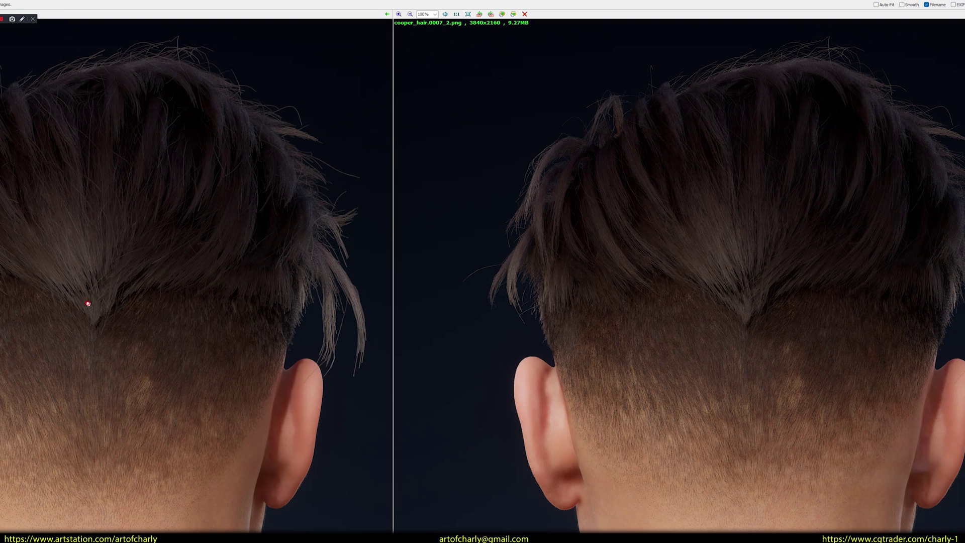
scroll(151, 306, up, 5)
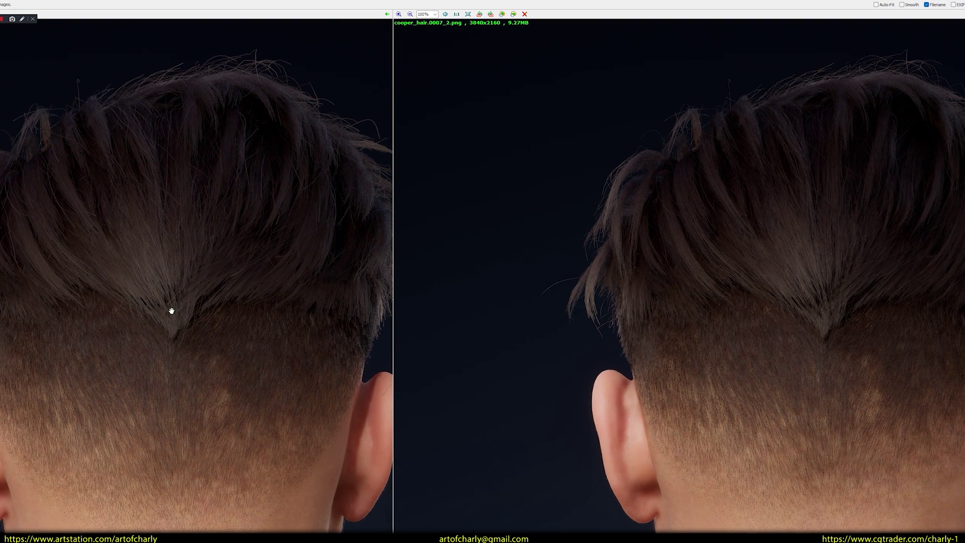
drag(200, 262, 254, 260)
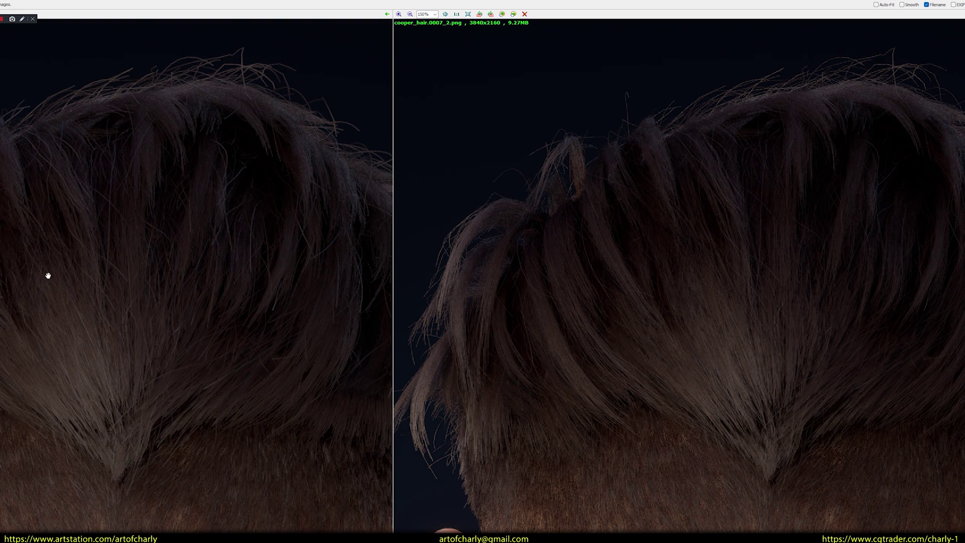
scroll(75, 291, up, 5)
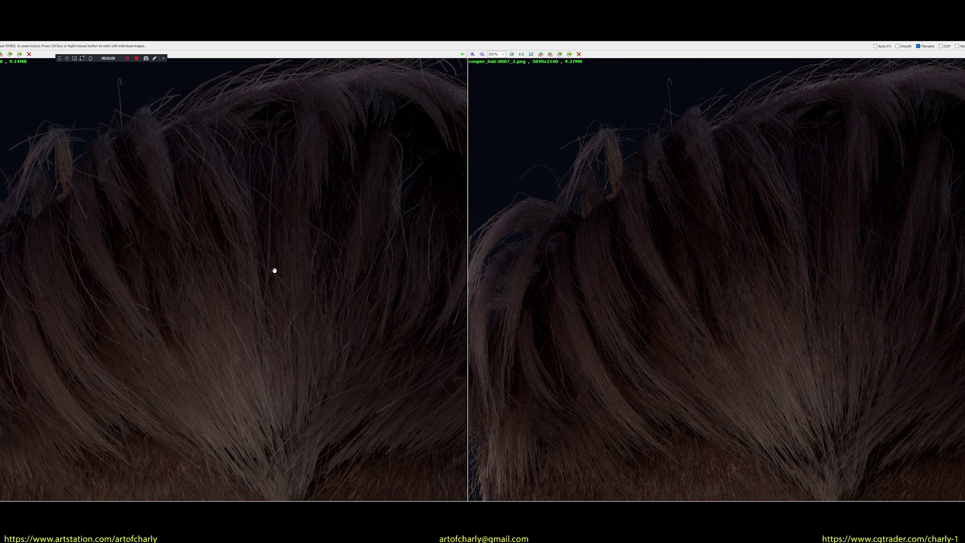
scroll(274, 270, down, 5)
- Close the comparison and view cooper_hair.0007.png full screen
key(Escape)
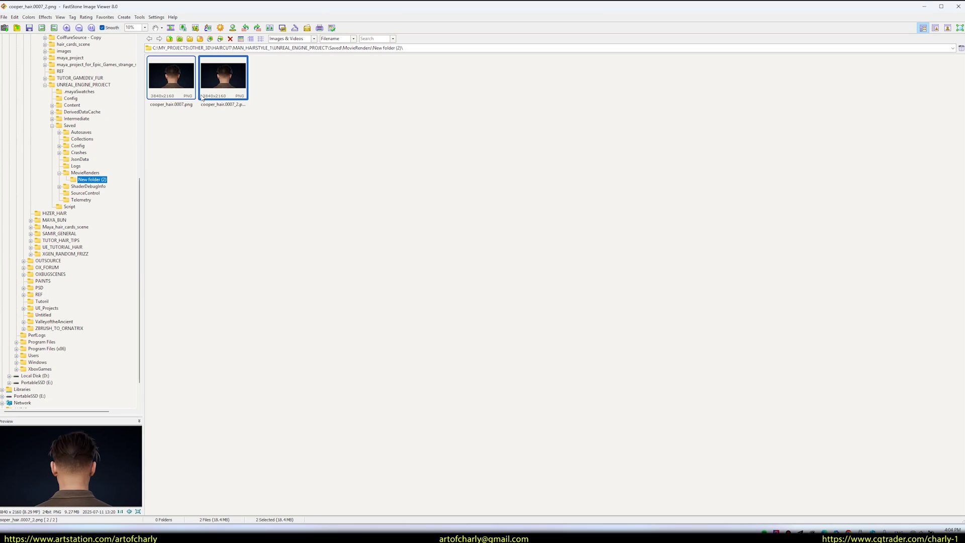
key(Left)
key(Return)
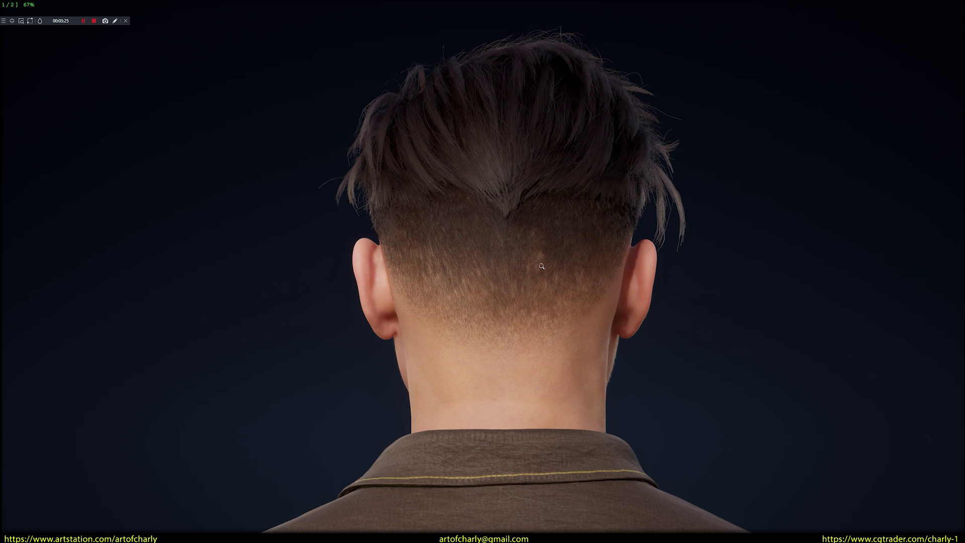
- Scroll through the Strange Shadow Spots blog post in the browser
key(alt+Tab)
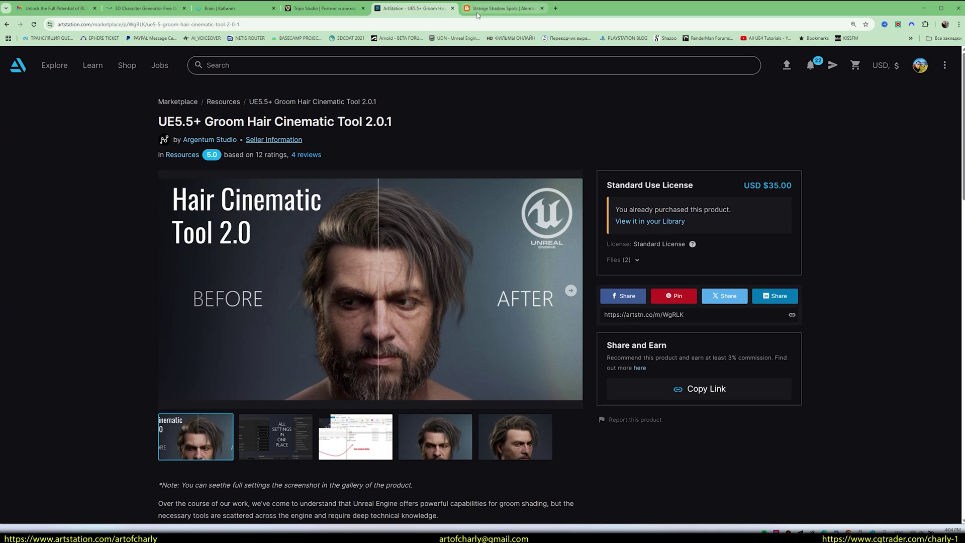
click(503, 8)
scroll(256, 284, down, 4)
scroll(260, 311, up, 10)
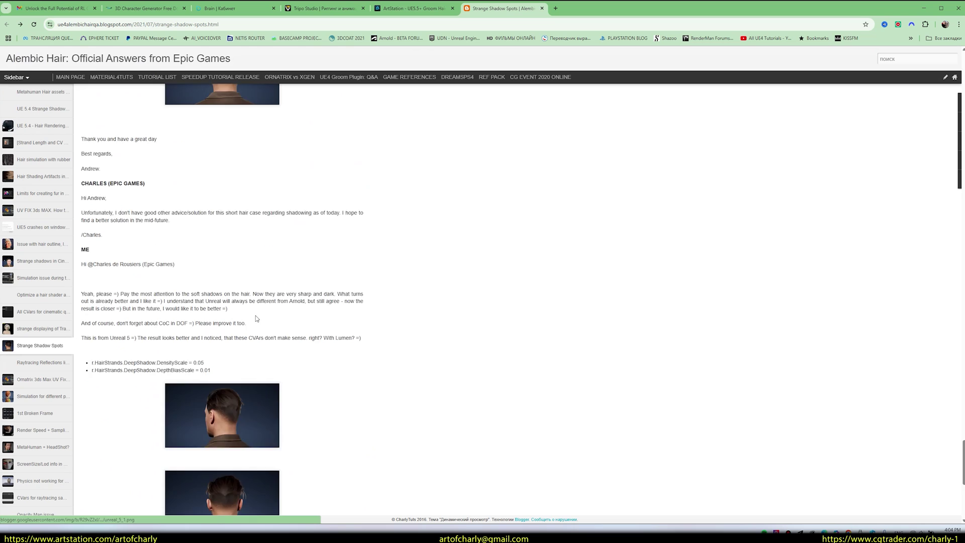
scroll(262, 337, down, 5)
scroll(322, 374, up, 12)
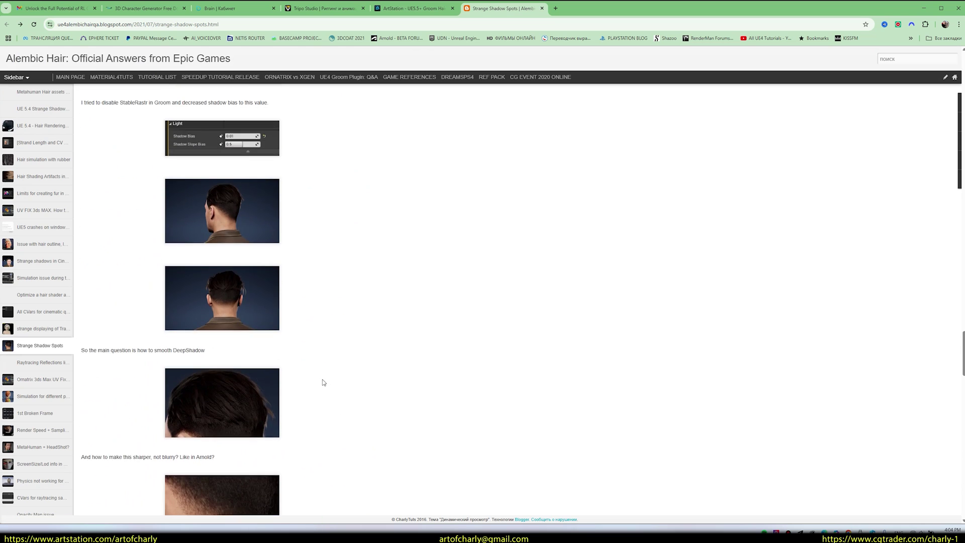
scroll(312, 387, up, 2)
- View the Arnold back-of-head render full size, then return to the Unreal Editor
click(222, 263)
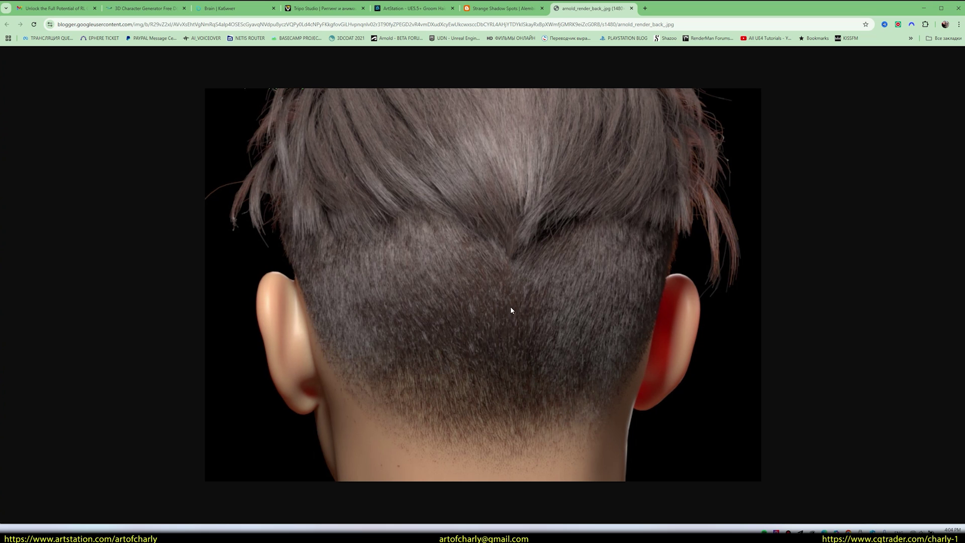
middle_click(577, 12)
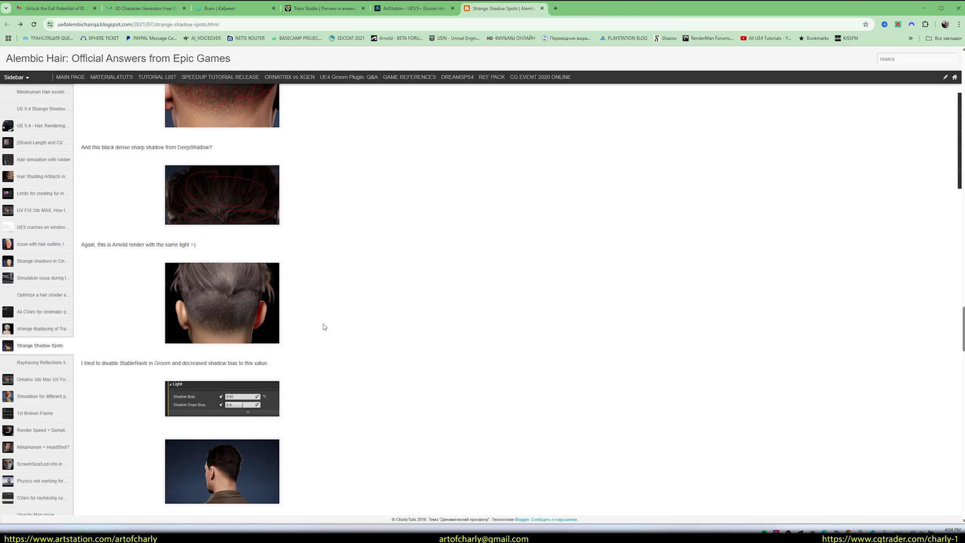
scroll(324, 326, down, 5)
scroll(281, 308, down, 4)
key(alt+Tab)
key(alt+Tab)
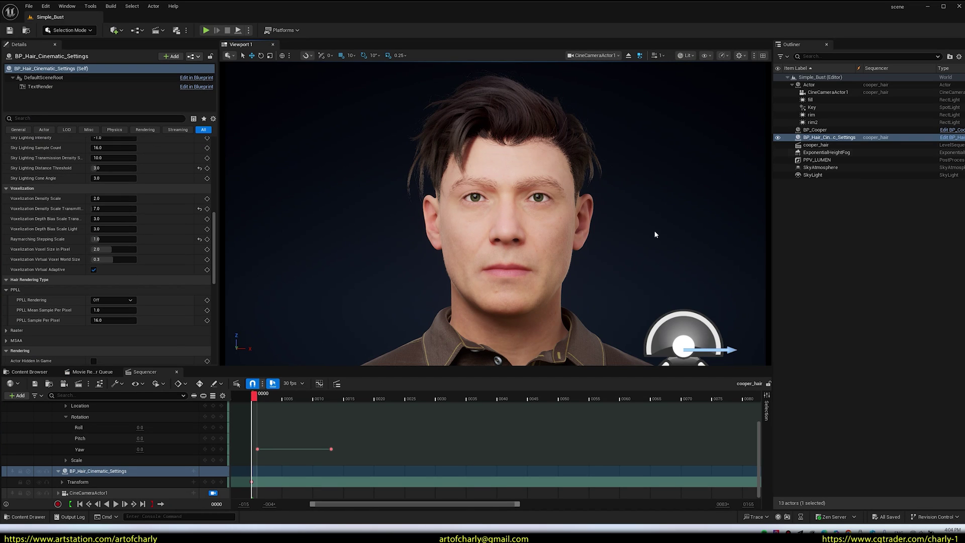
- Select PPV_LUMEN and review its Exposure Compensation, Min and Max Brightness (all 1.0)
click(816, 160)
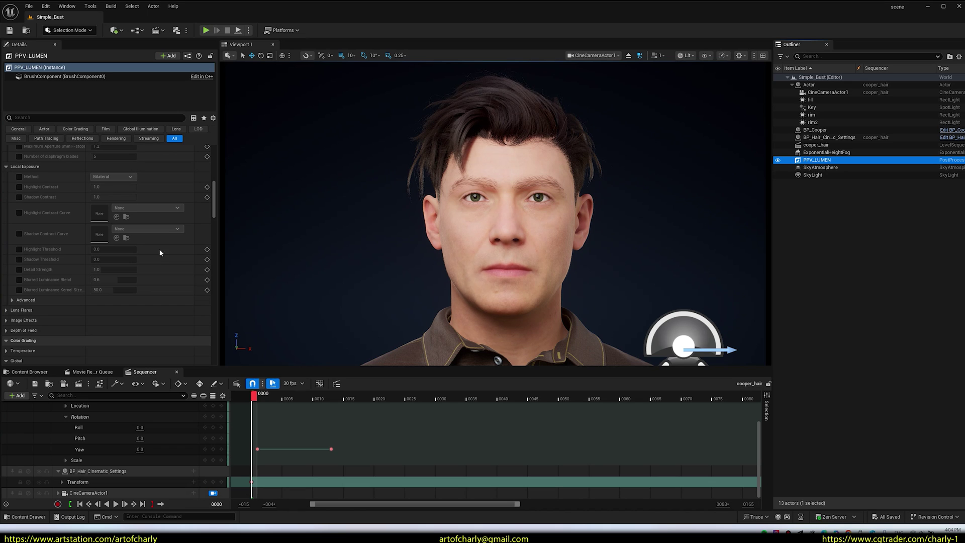
scroll(73, 296, up, 8)
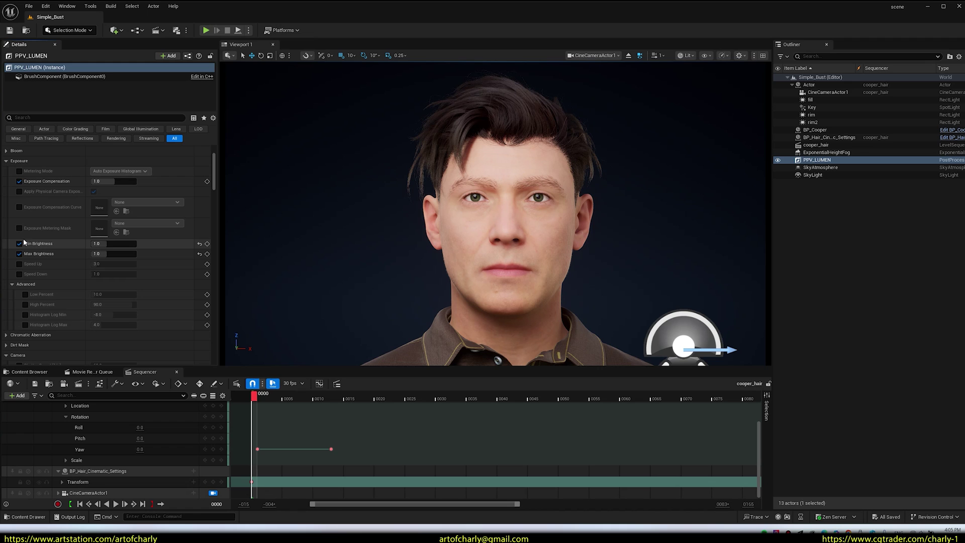
scroll(132, 292, down, 1)
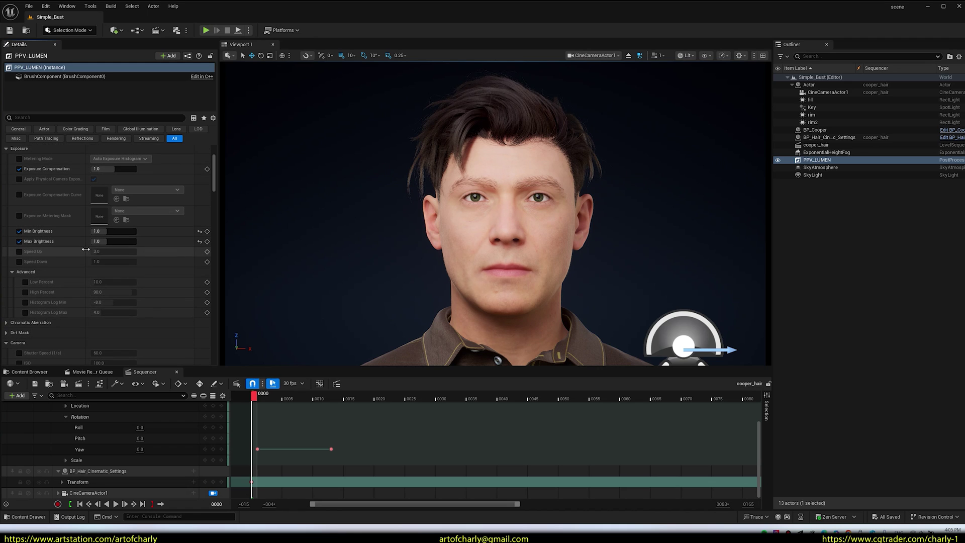
- Filter Details for 'ray' and set Ray Lighting Mode to Hit Lighting for Reflections
scroll(86, 249, down, 4)
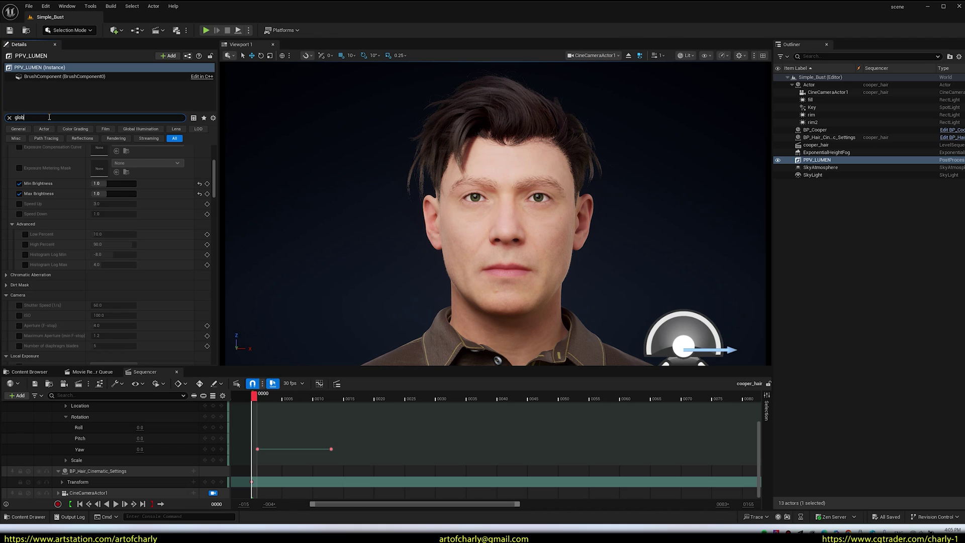
text(al)
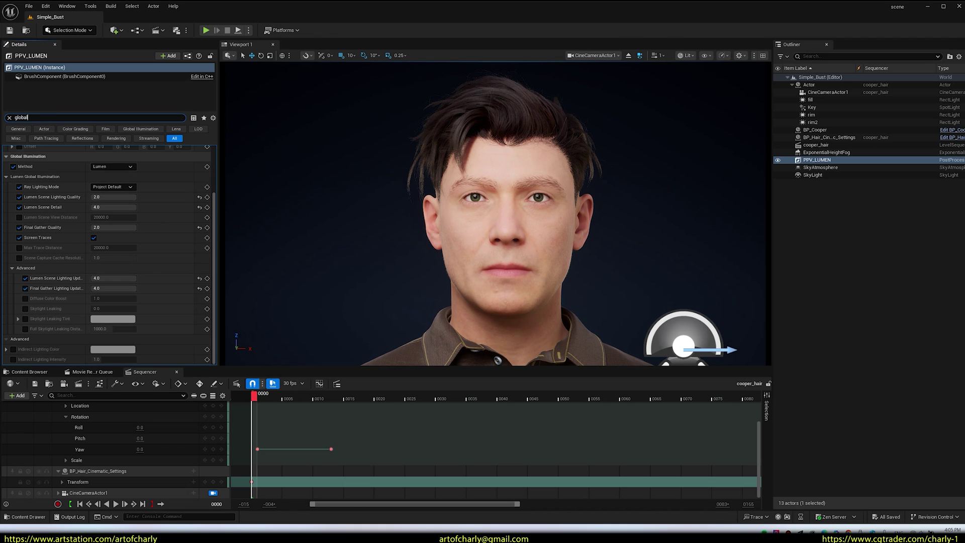
key(ctrl+a)
text(ray)
click(115, 170)
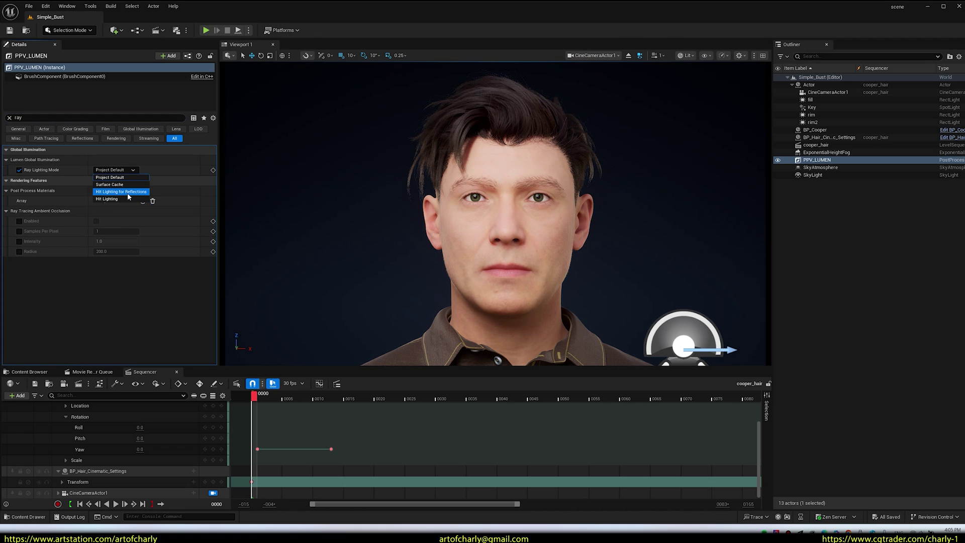
click(128, 196)
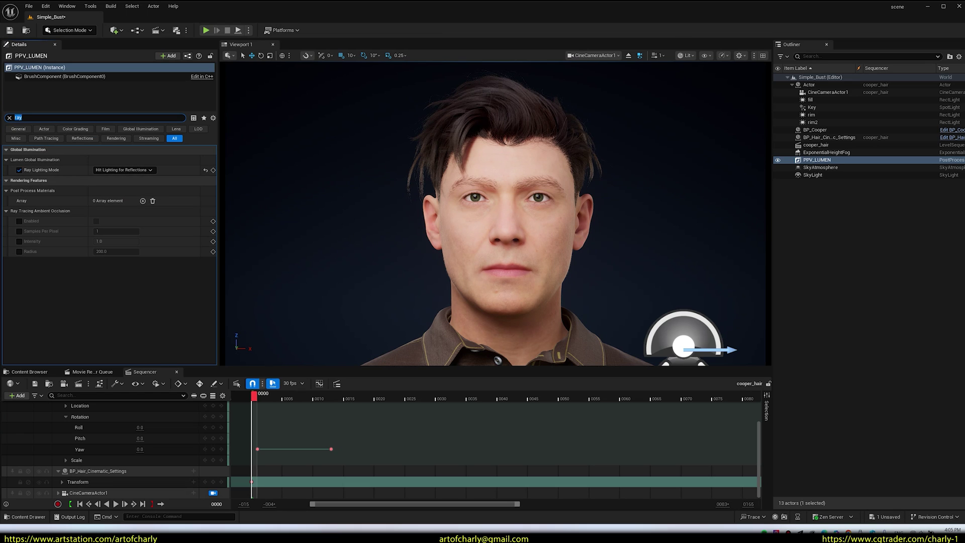
- Filter Details for 'lumen scene' and 'screen' to review Lumen quality settings
text(lume)
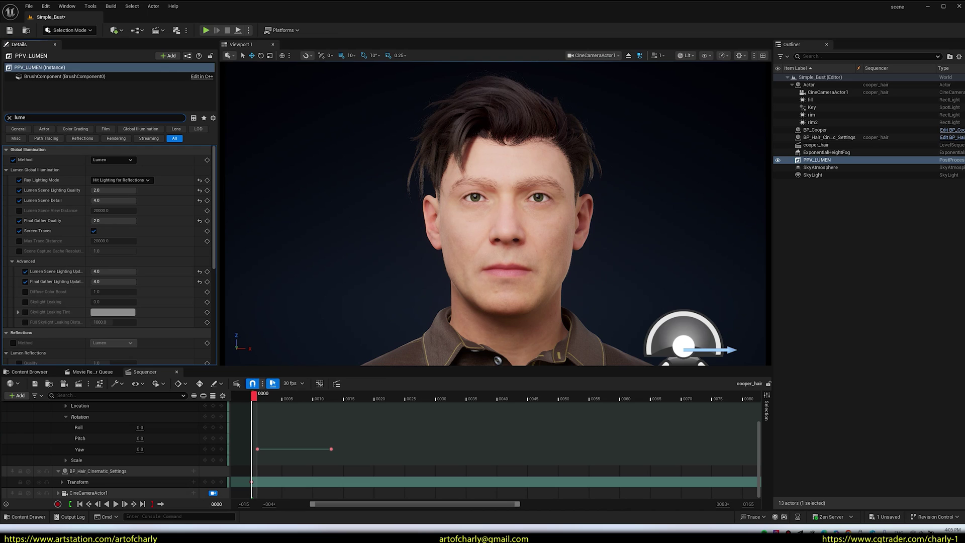
text(n scene)
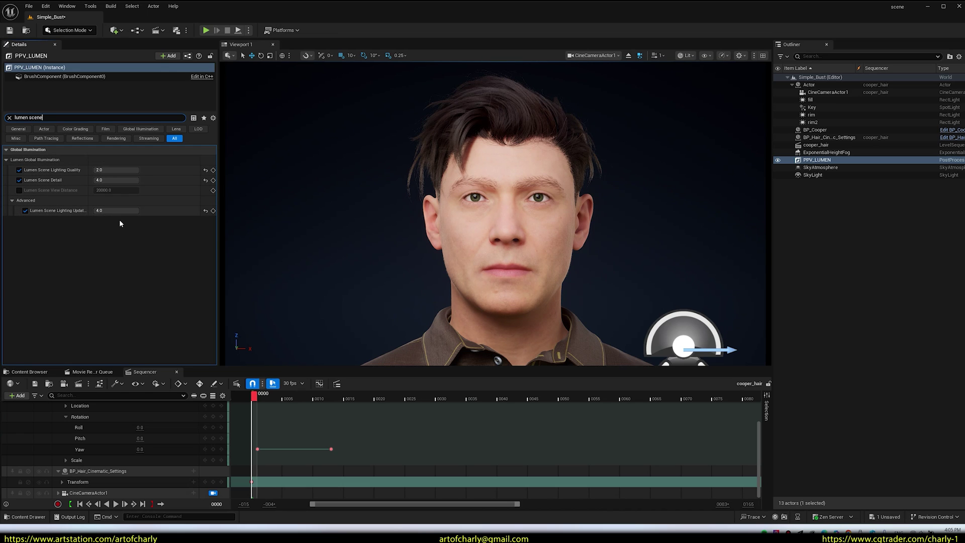
key(ctrl+a)
text(screen)
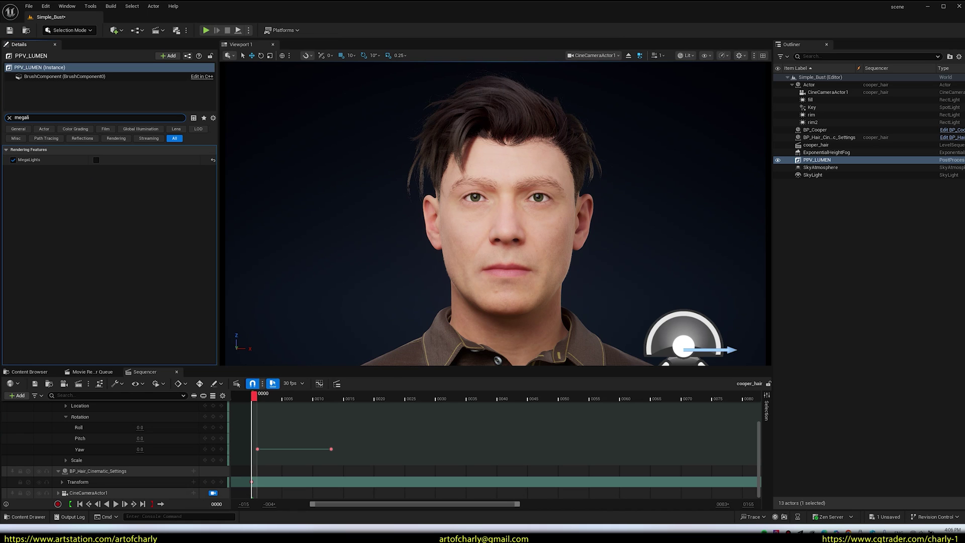
- Leave SkyLight's Cast Ray Traced Shadows Disabled, then show all BP_Hair_Cinematic_Settings properties
click(819, 174)
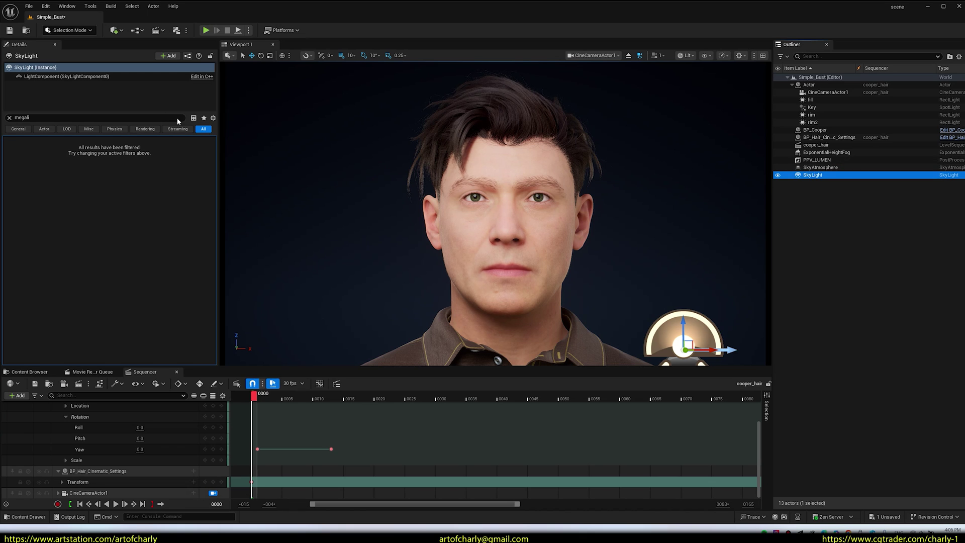
click(9, 117)
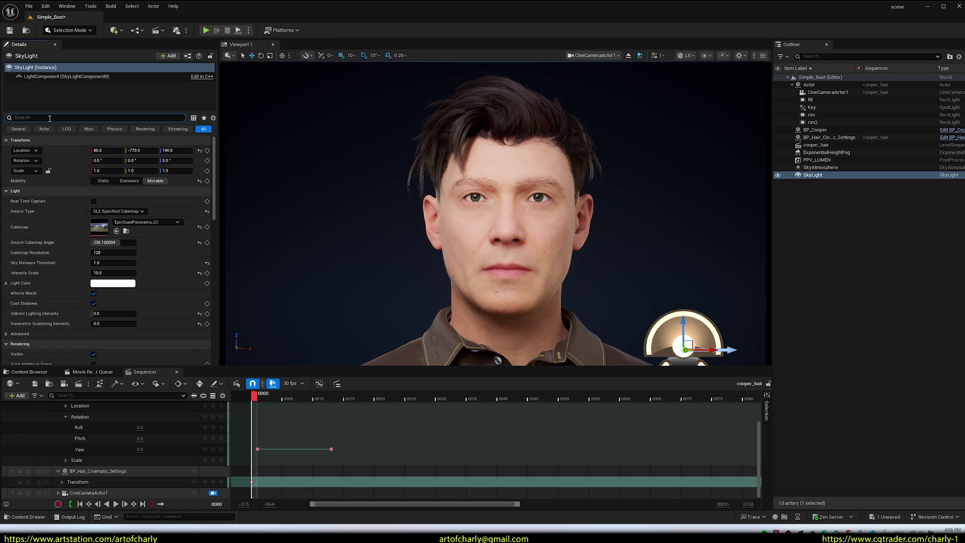
text(cast)
click(127, 212)
click(126, 212)
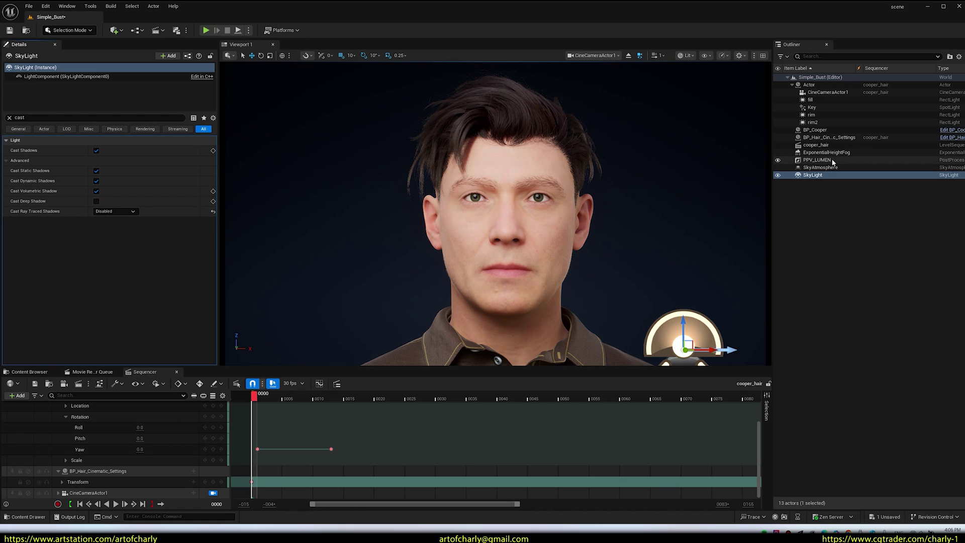
click(829, 137)
click(9, 118)
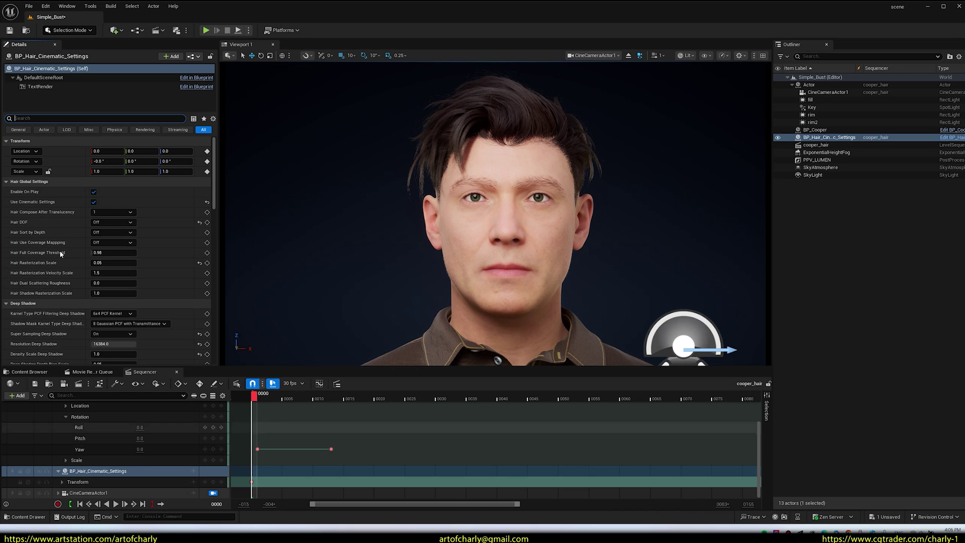
- Scroll through Hair Global Settings, Deep Shadow, Sky Lighting and Voxelization, then expand MSAA
scroll(78, 237, down, 3)
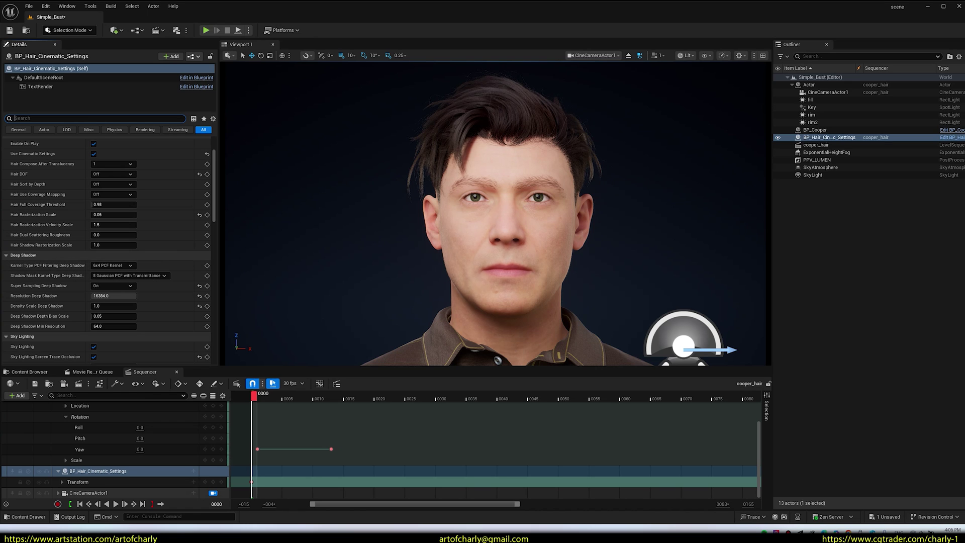
scroll(71, 255, down, 5)
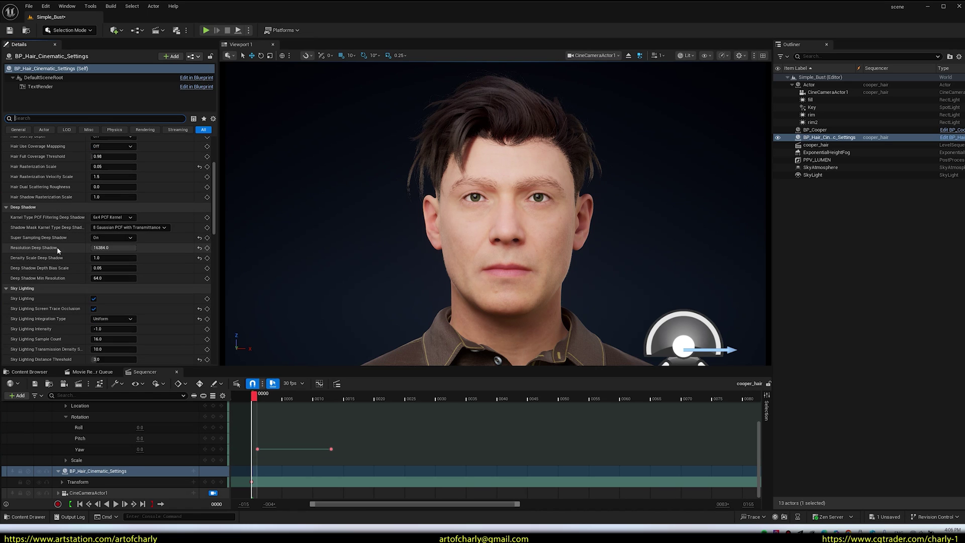
scroll(44, 239, down, 3)
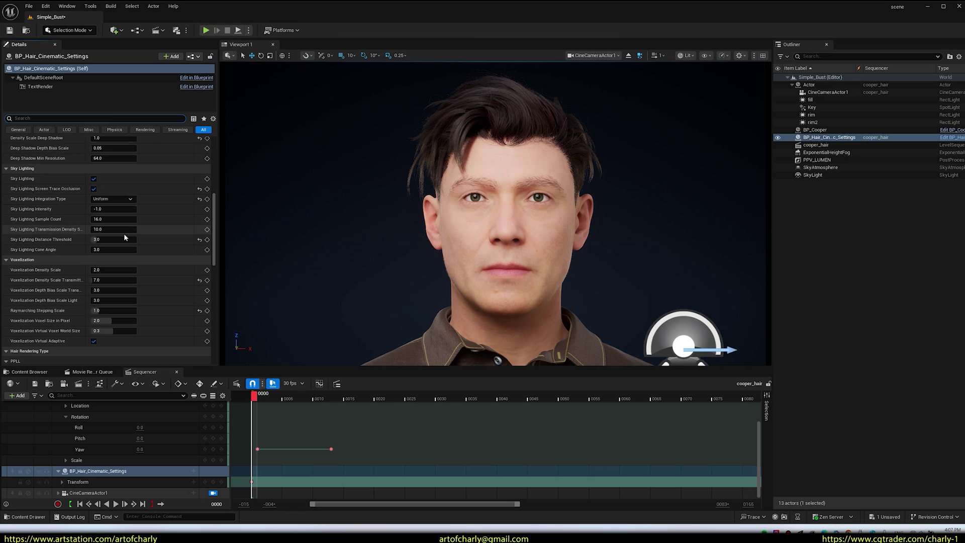
scroll(123, 233, down, 5)
click(107, 303)
scroll(108, 301, down, 1)
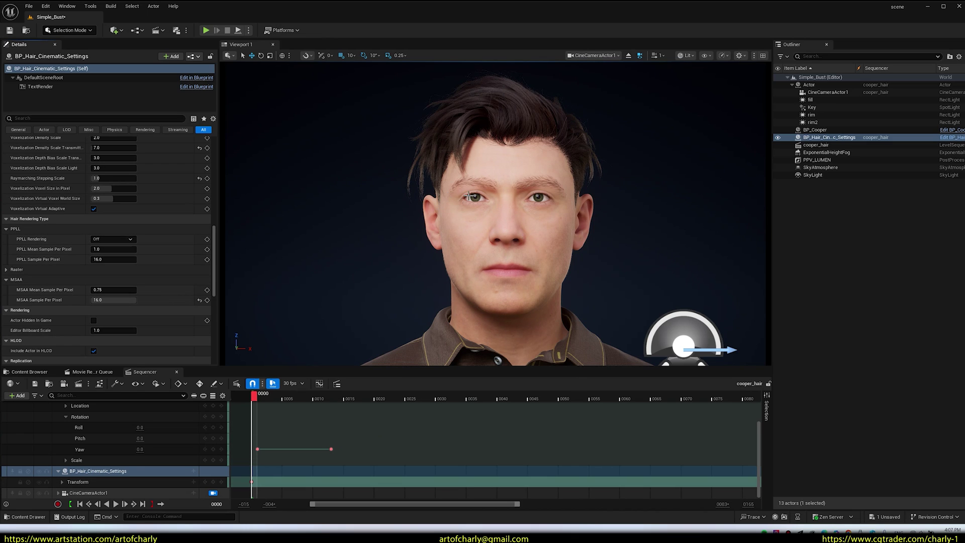
- Fly around the head in Perspective view, then re-pilot CineCameraActor1 and scrub the sequence
click(593, 55)
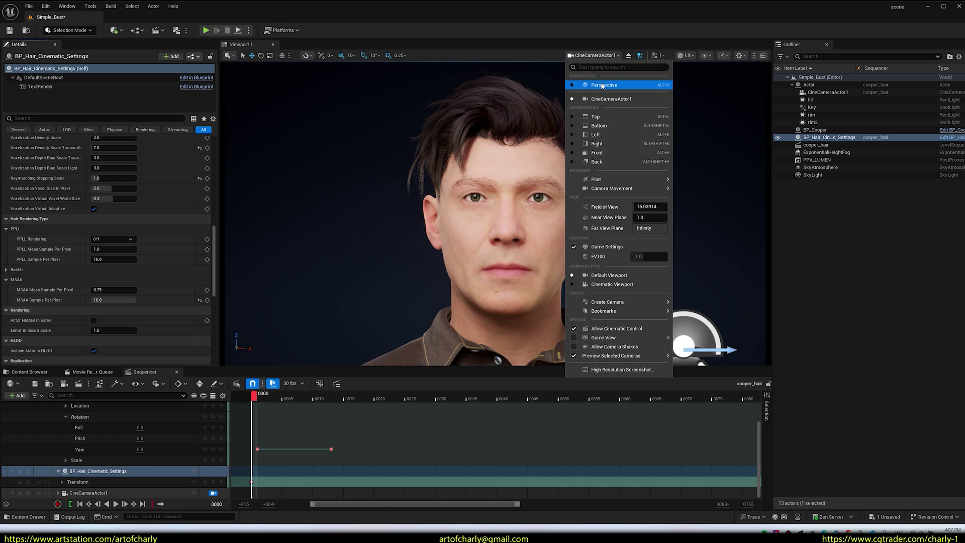
click(651, 85)
right_drag(494, 213, 503, 214)
click(213, 492)
mouse_move(255, 396)
mouse_down()
mouse_move(291, 396)
mouse_move(260, 396)
mouse_up()
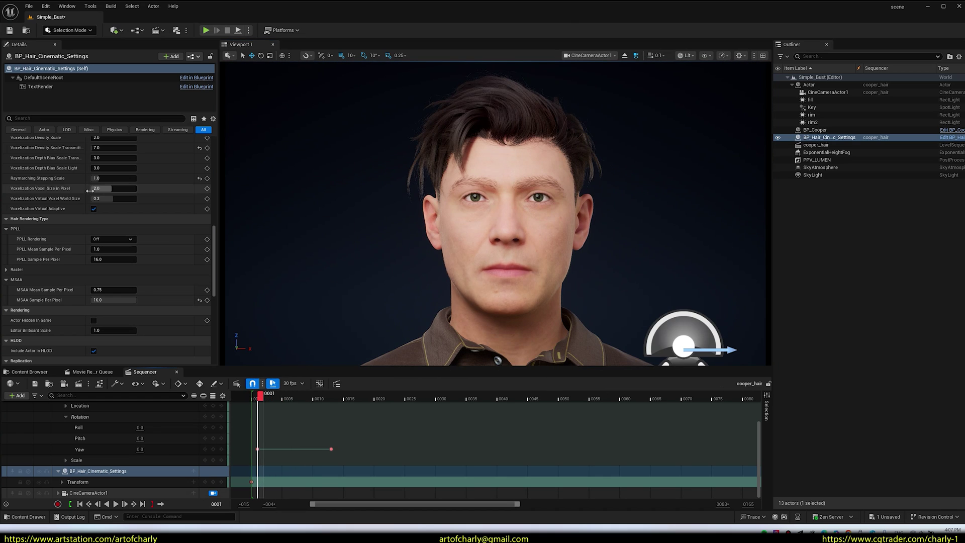
- Try Resolution Deep Shadow at 1024 and dragged values, then restore it to 16384
scroll(67, 285, up, 4)
scroll(68, 285, up, 6)
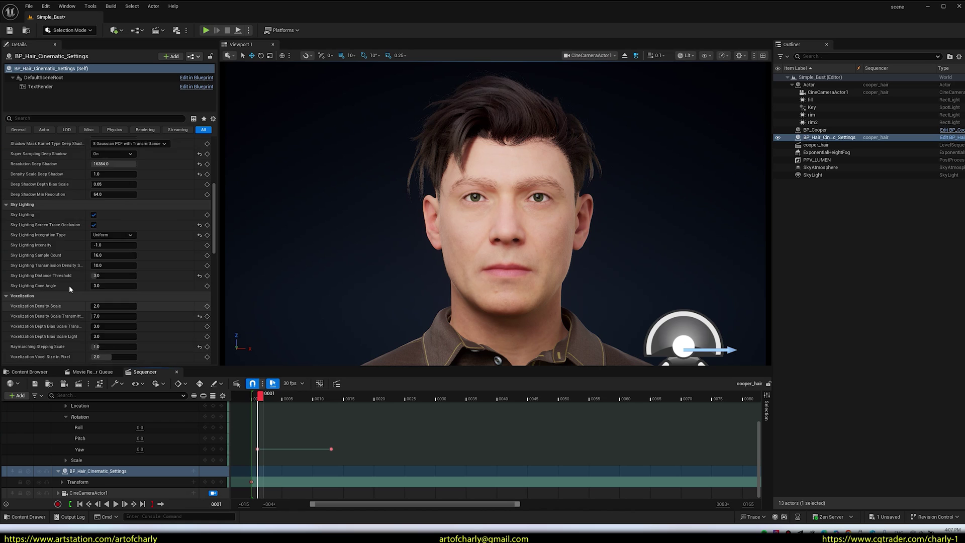
click(122, 235)
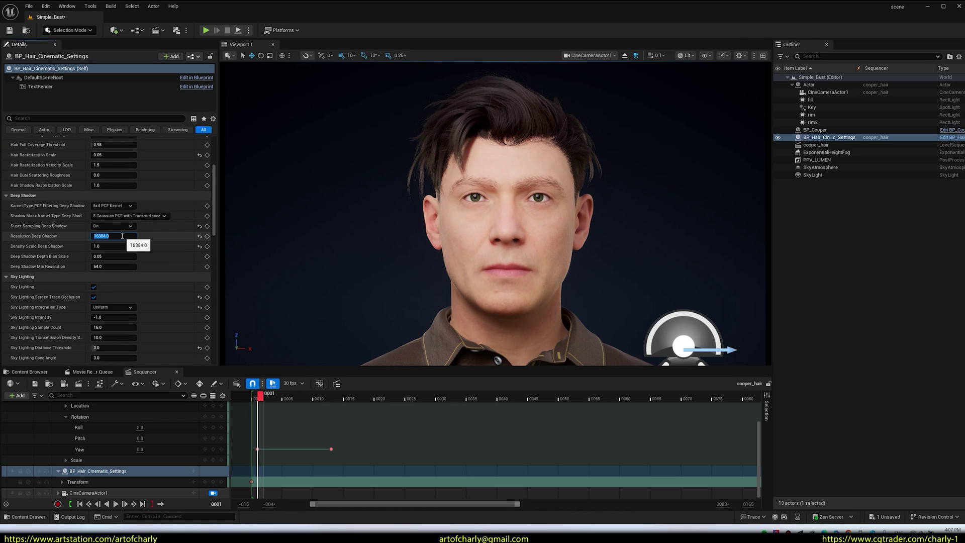
text(1024)
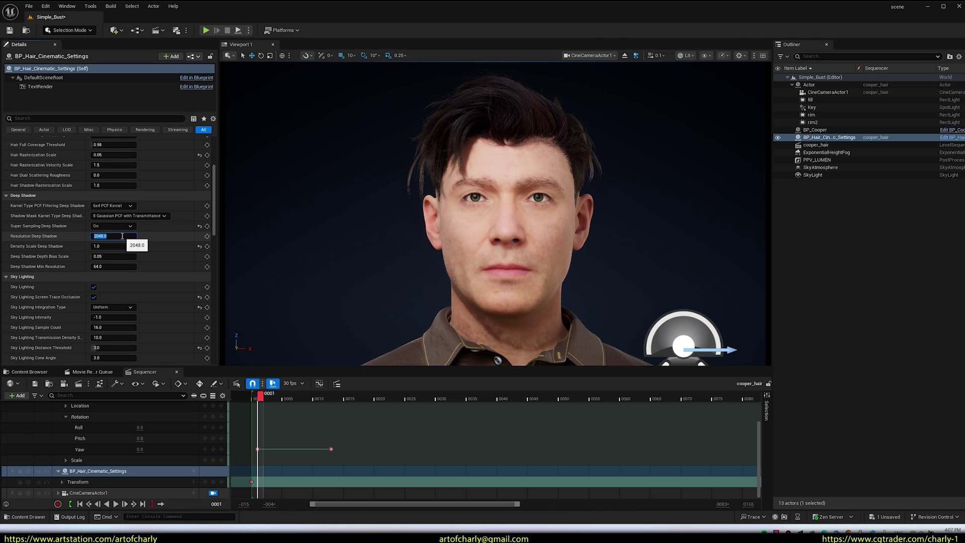
key(Return)
click(121, 235)
drag(94, 238, 197, 232)
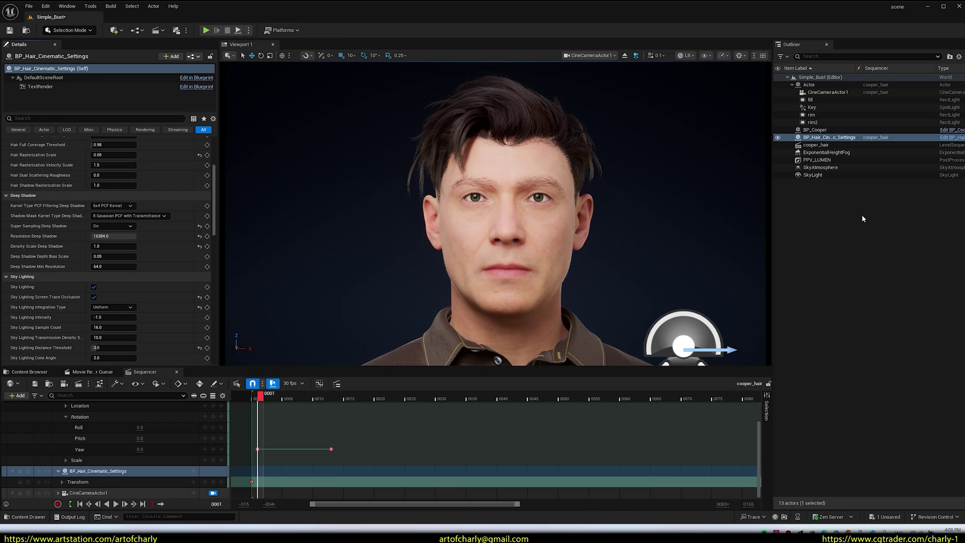
- Select the SkyLight and run ShowFlag.VisualizeSkyLightIlluminance 1 in the console
click(829, 176)
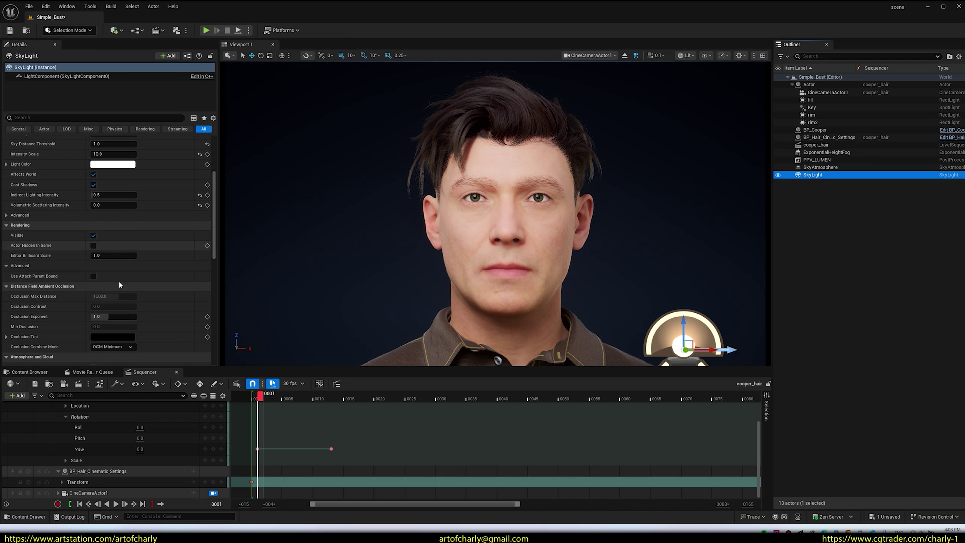
text(lowe)
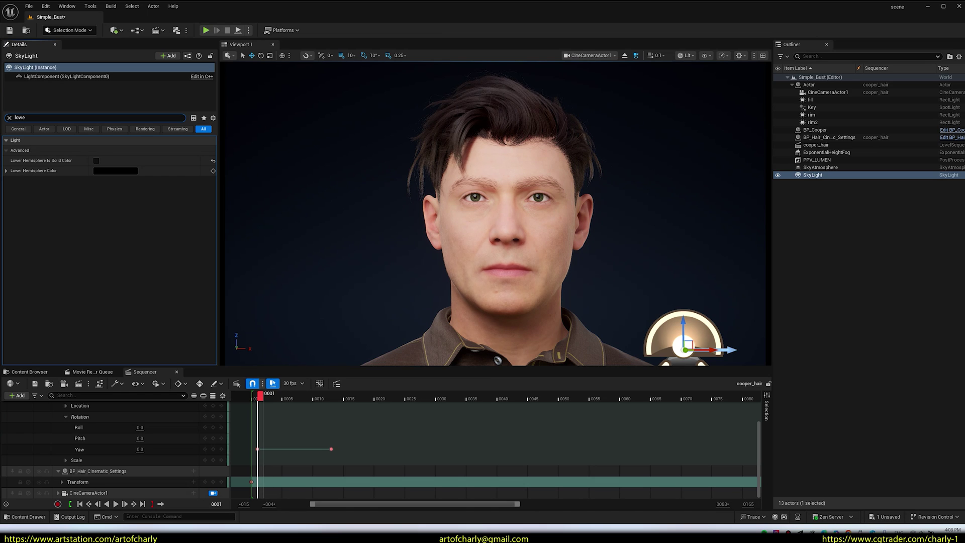
click(212, 516)
text(ShowFlag.VisualizeSkyLightIlluminance 1)
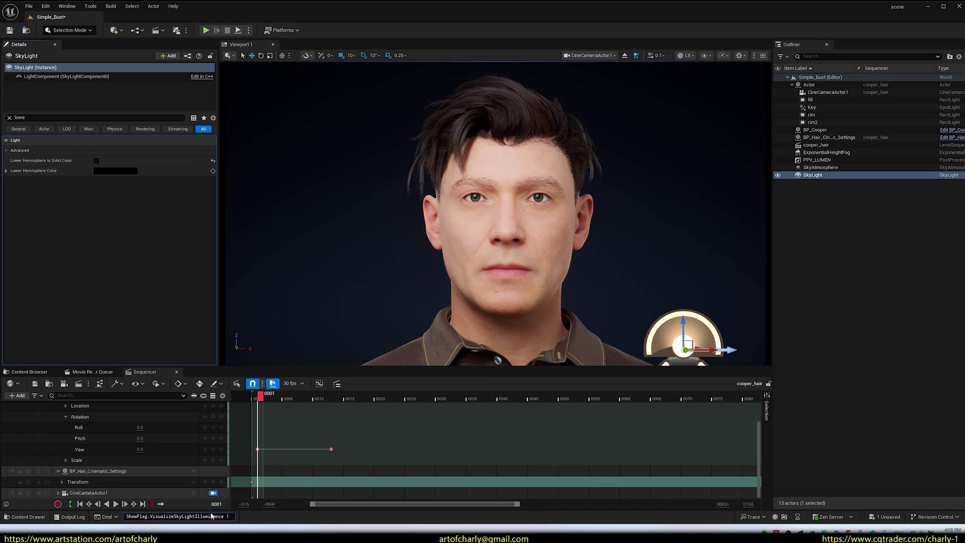
key(Return)
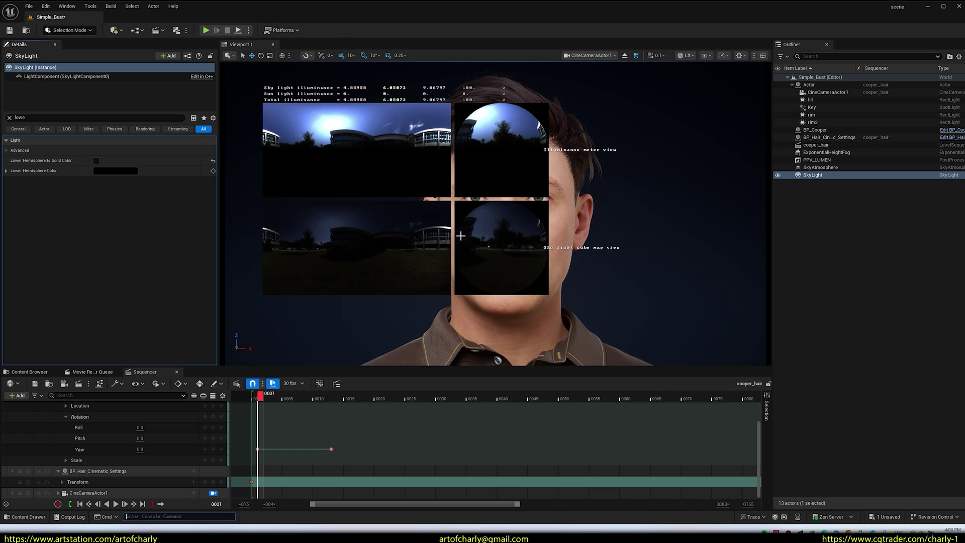
- Toggle Lower Hemisphere Is Solid Color on then off, and rotate Source Cubemap Angle to 259.2
click(96, 160)
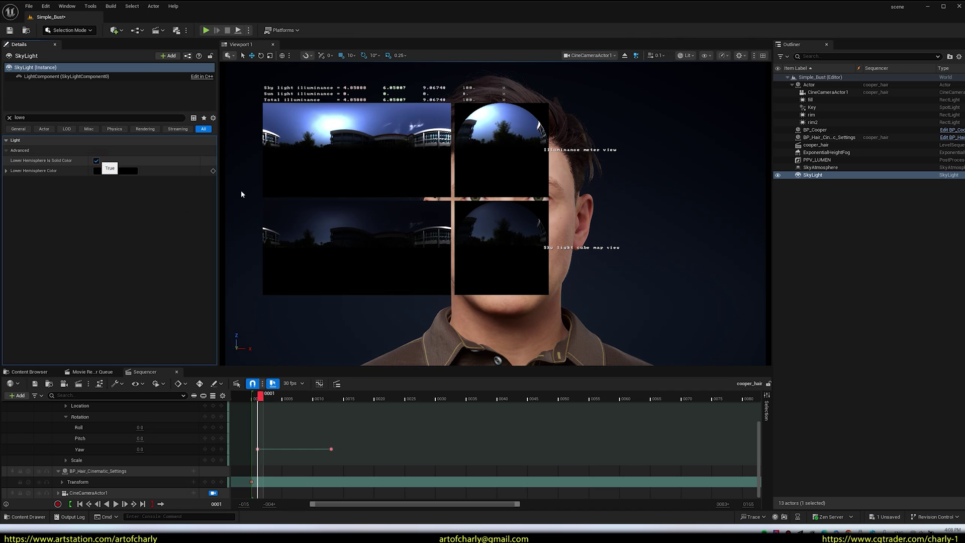
click(96, 160)
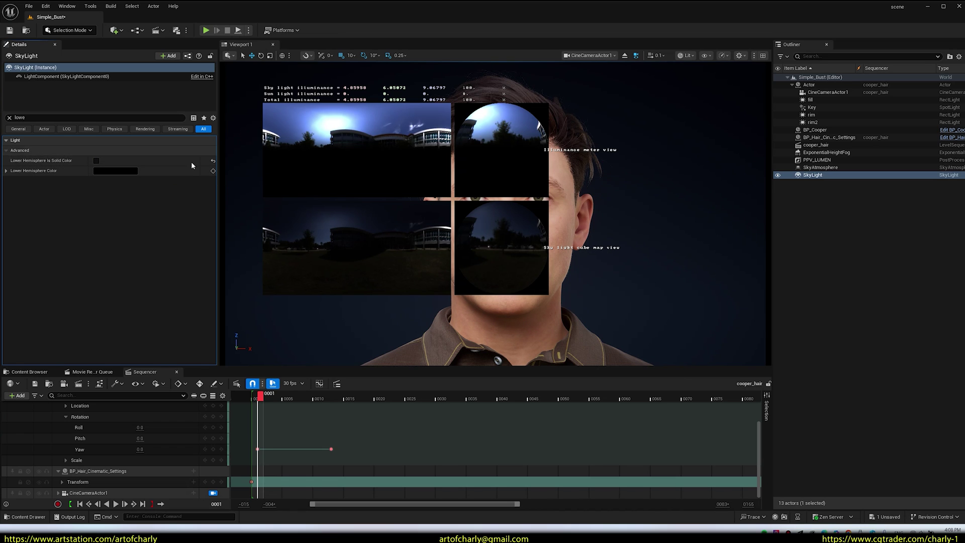
click(9, 117)
drag(120, 242, 161, 242)
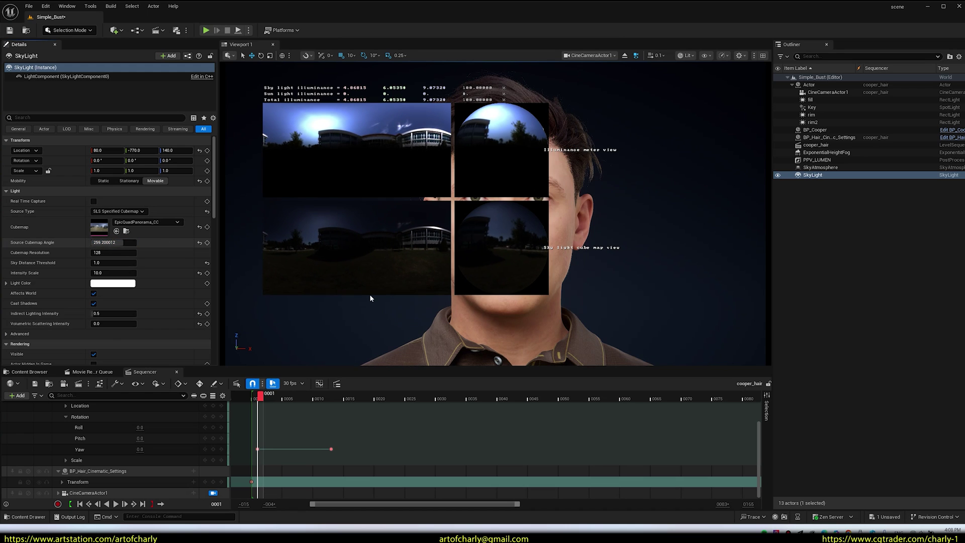
- Try SkyLight Intensity Scale values 1, 10, 20 and 1, finally settling on 10
click(113, 273)
text(1)
key(Return)
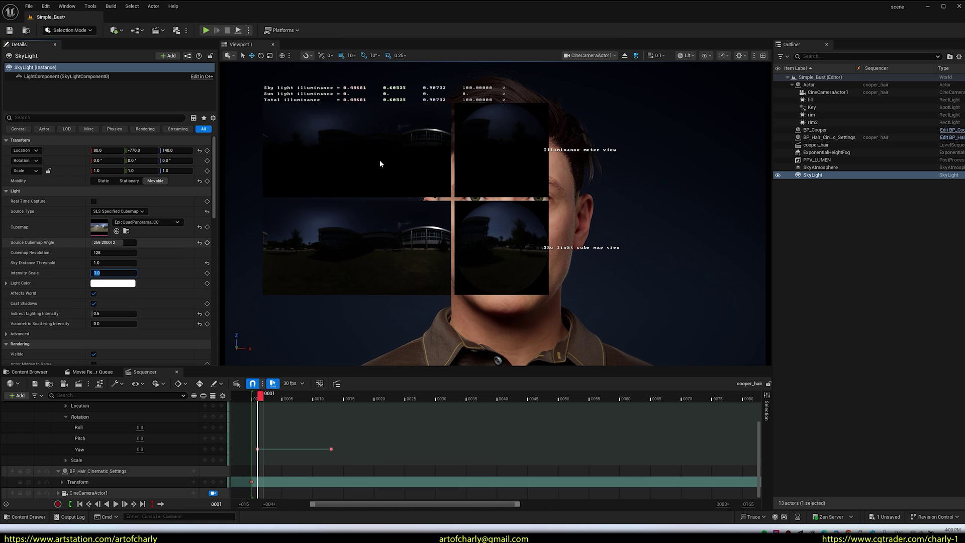
text(10)
key(Return)
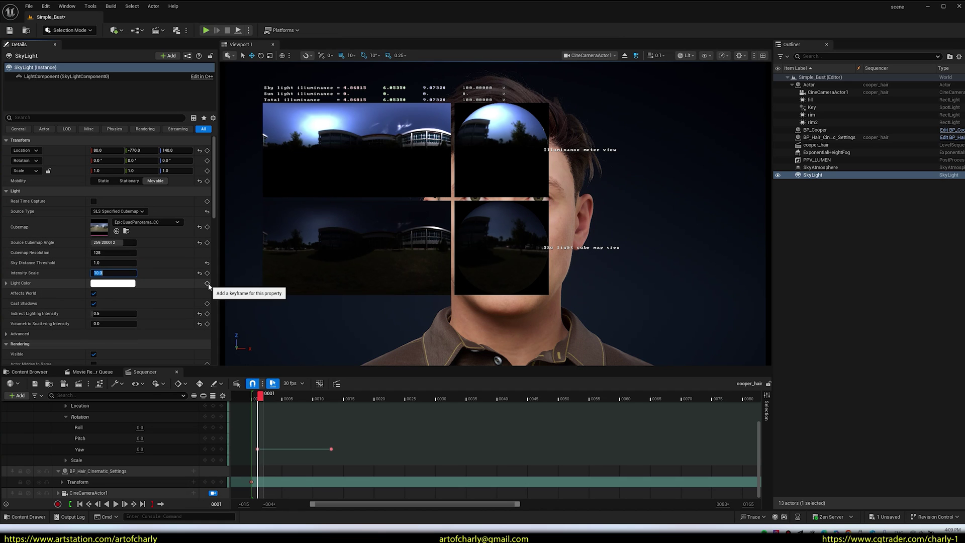
text(20)
key(Return)
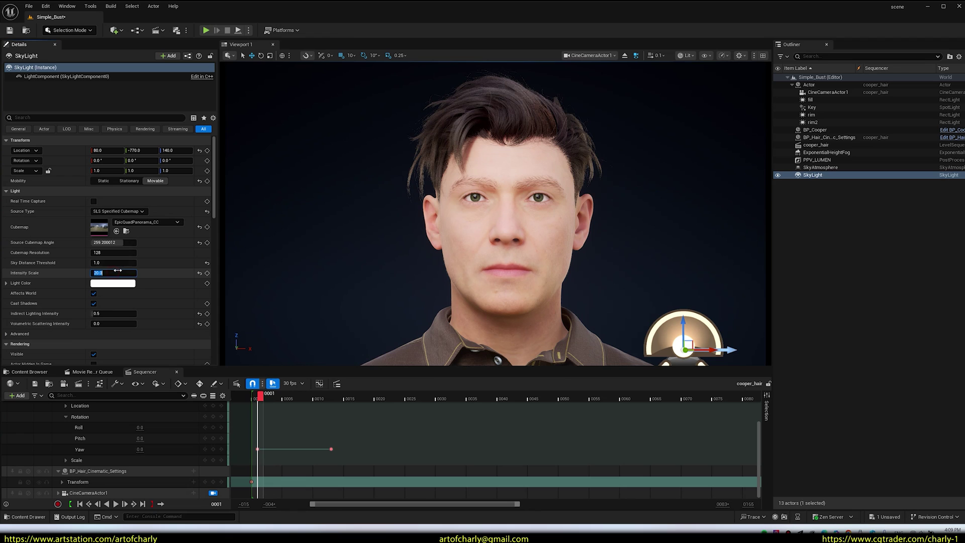
text(1)
key(Return)
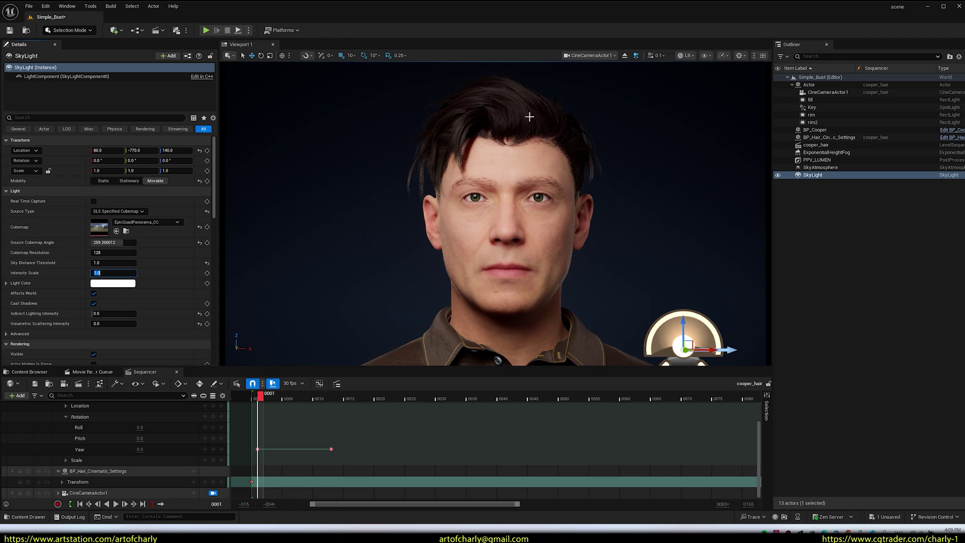
text(10)
key(Return)
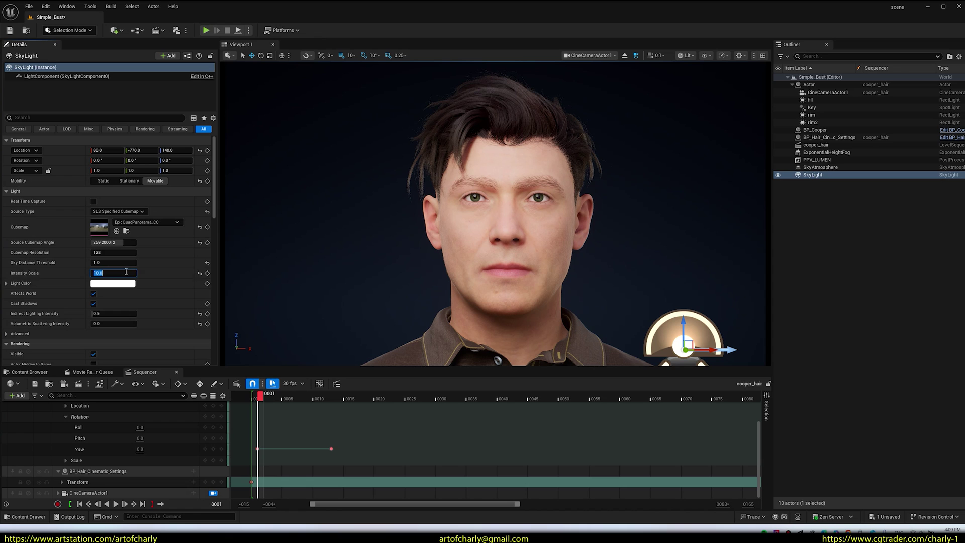
- Select BP_Hair_Cinematic_Settings and toggle hair Sky Lighting off and on repeatedly to compare
click(824, 138)
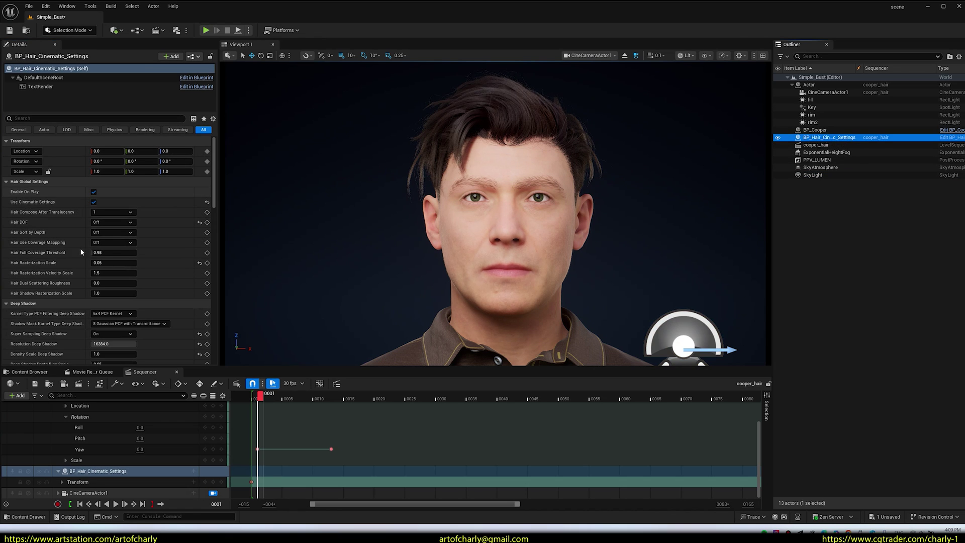
scroll(100, 251, down, 5)
click(94, 263)
click(94, 262)
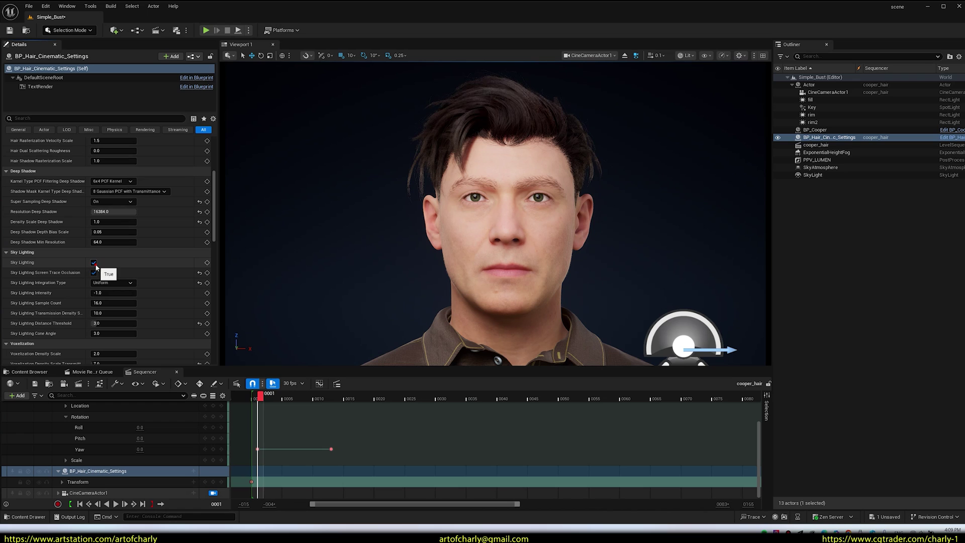
click(94, 262)
click(94, 262)
click(93, 262)
click(94, 263)
click(94, 262)
click(94, 262)
- Try the Adhoc and Default Sky Lighting Integration Types, returning to Uniform each time
click(113, 283)
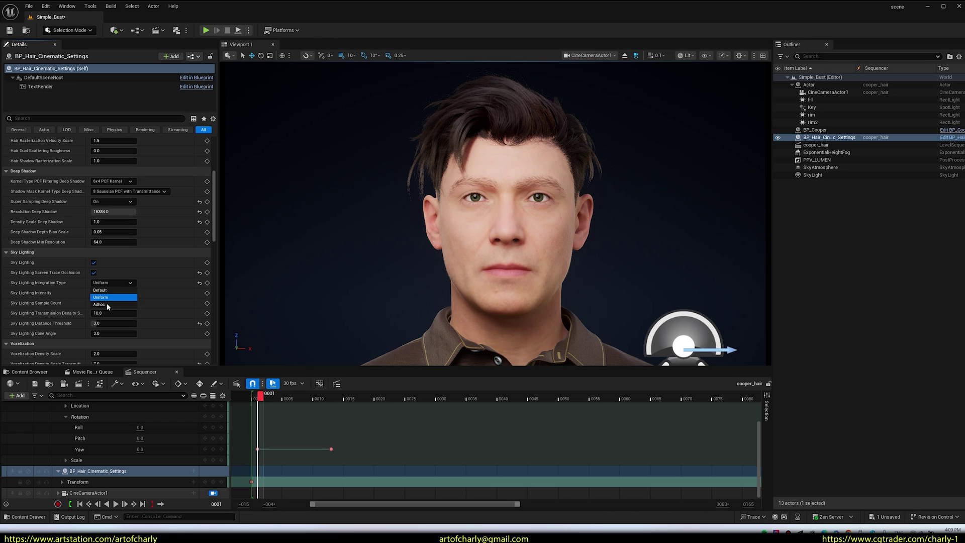
click(107, 304)
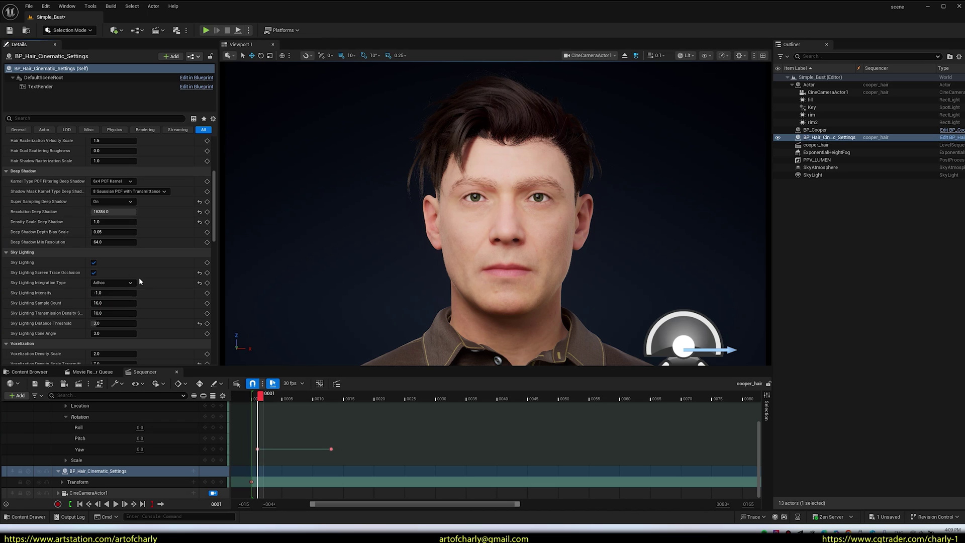
click(113, 282)
click(110, 297)
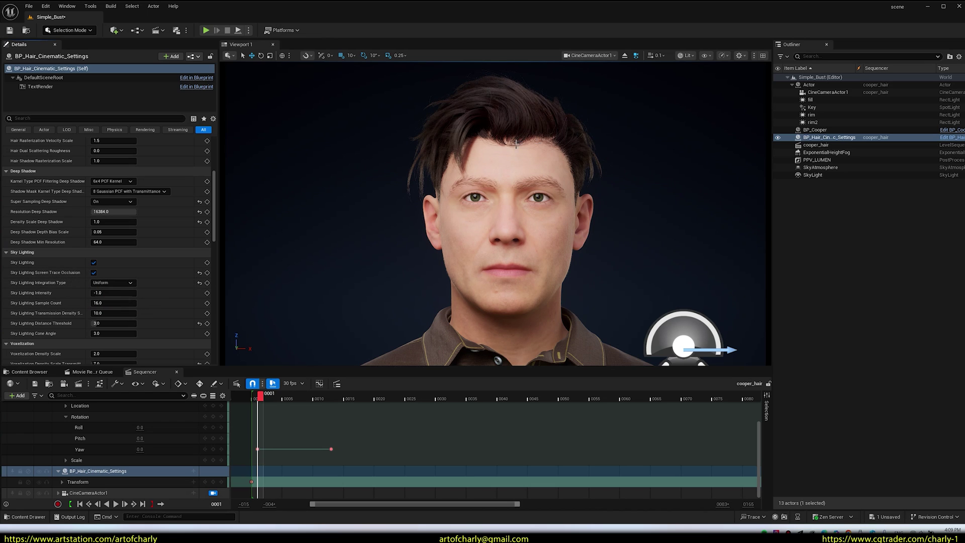
click(114, 282)
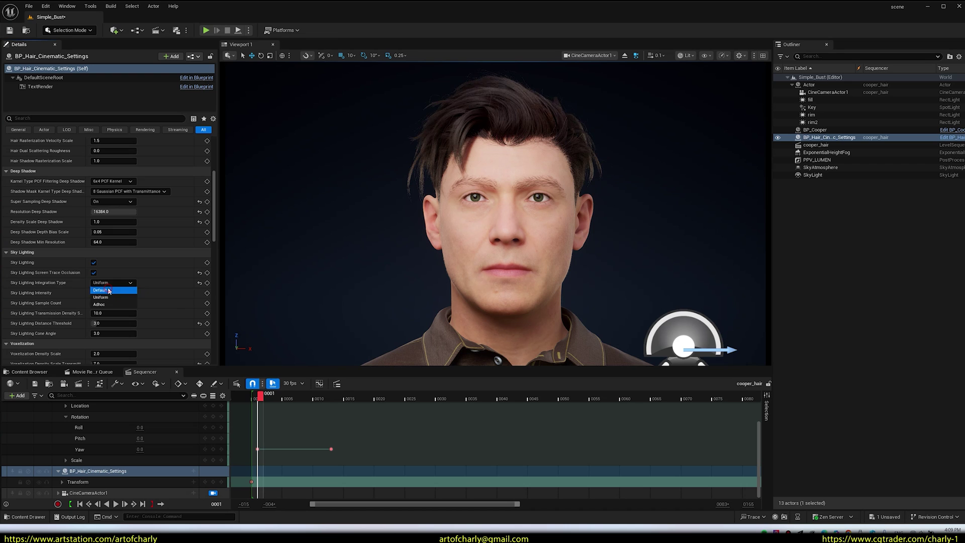
click(109, 290)
click(106, 283)
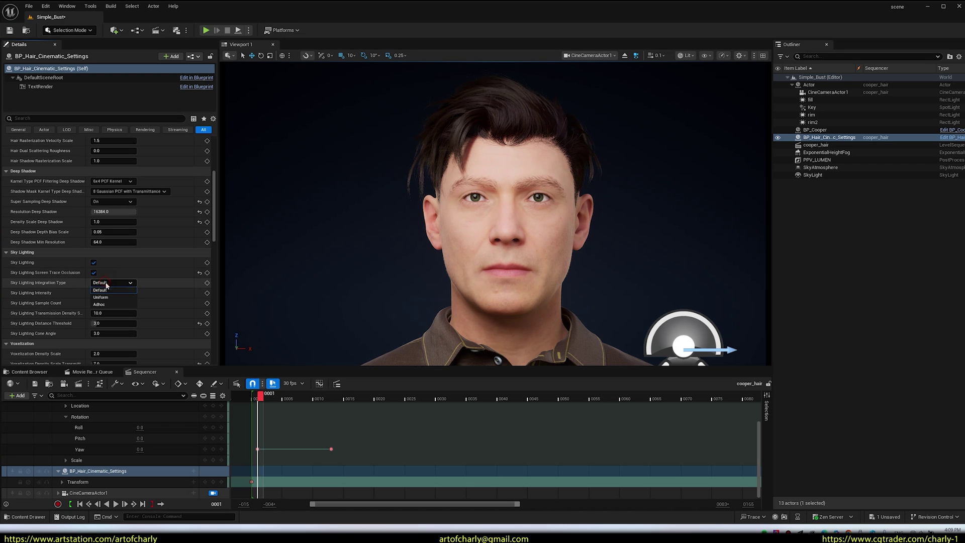
click(109, 296)
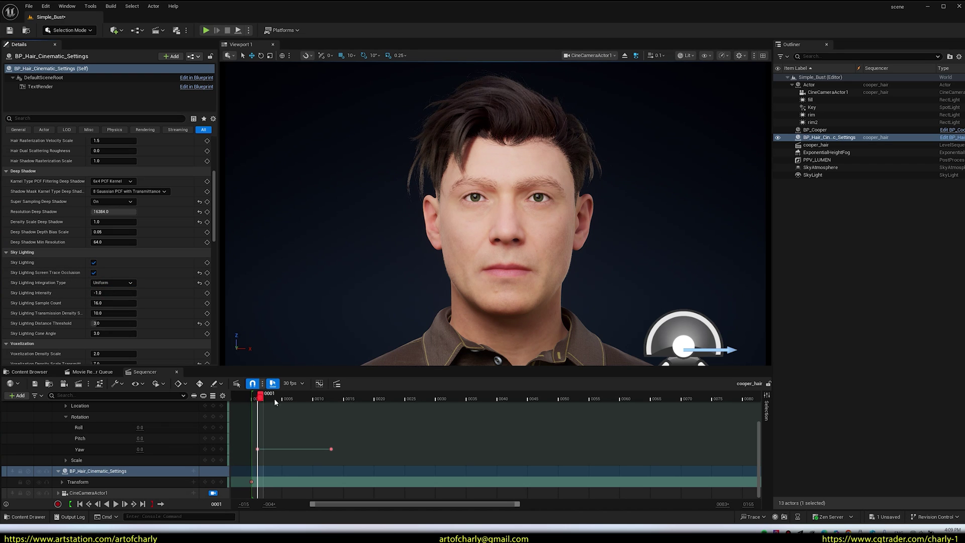
mouse_move(274, 398)
mouse_down()
mouse_move(297, 400)
mouse_move(260, 404)
mouse_up()
- Add the cooper_hair sequence as a render job and load the MRQ_Hair_LookDev preset
click(90, 371)
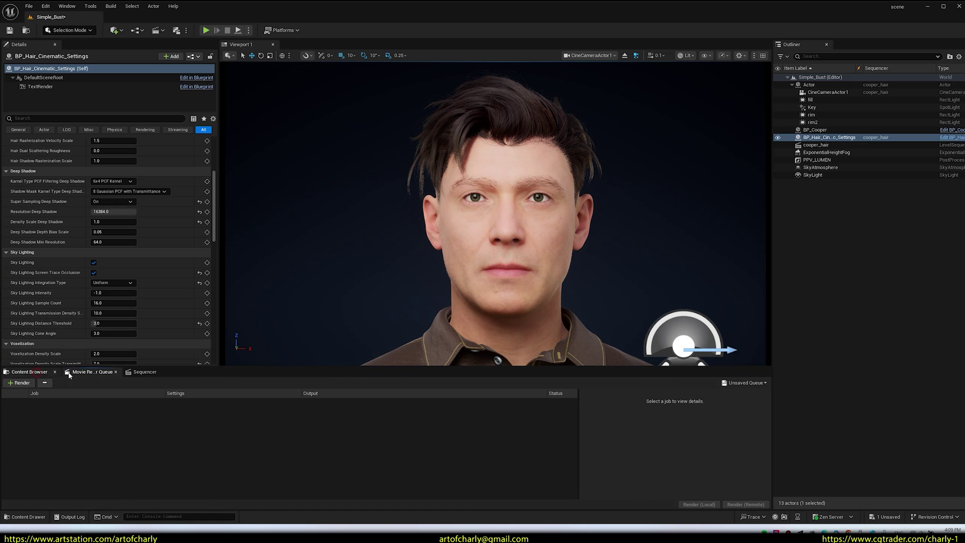
key(ctrl+space)
drag(107, 419, 25, 397)
click(183, 402)
click(423, 161)
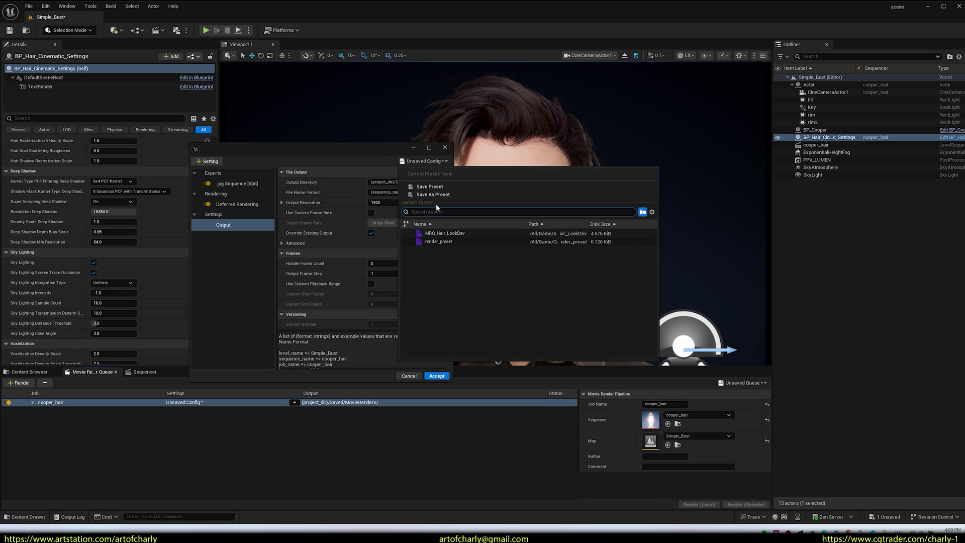
click(444, 234)
click(389, 276)
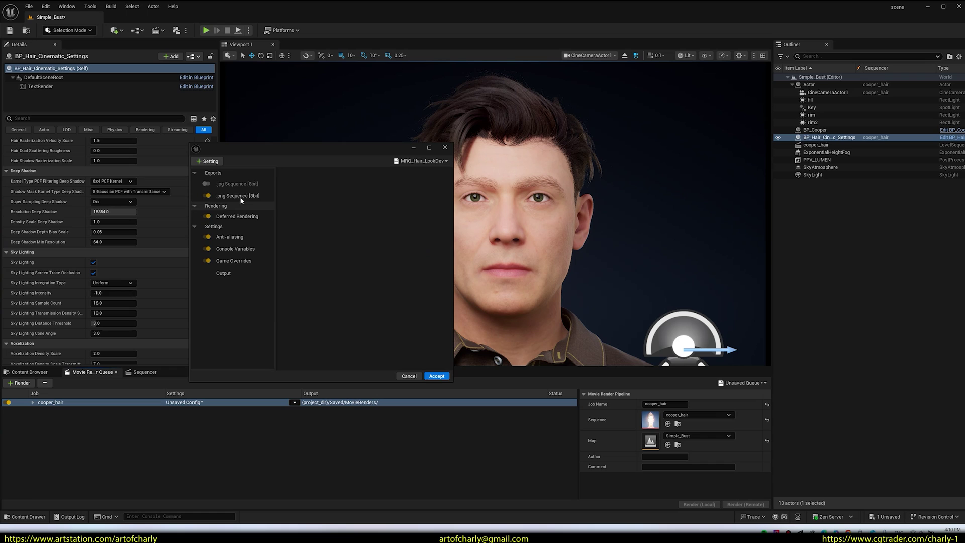
- Keep anti-aliasing method None, keep temporal sample count at 8, and enable warm-up frames
click(229, 236)
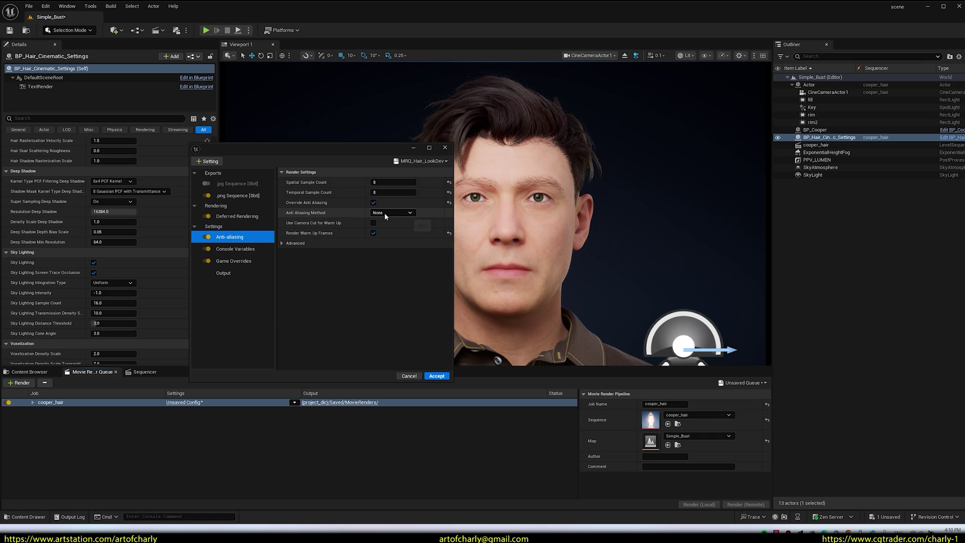
click(388, 214)
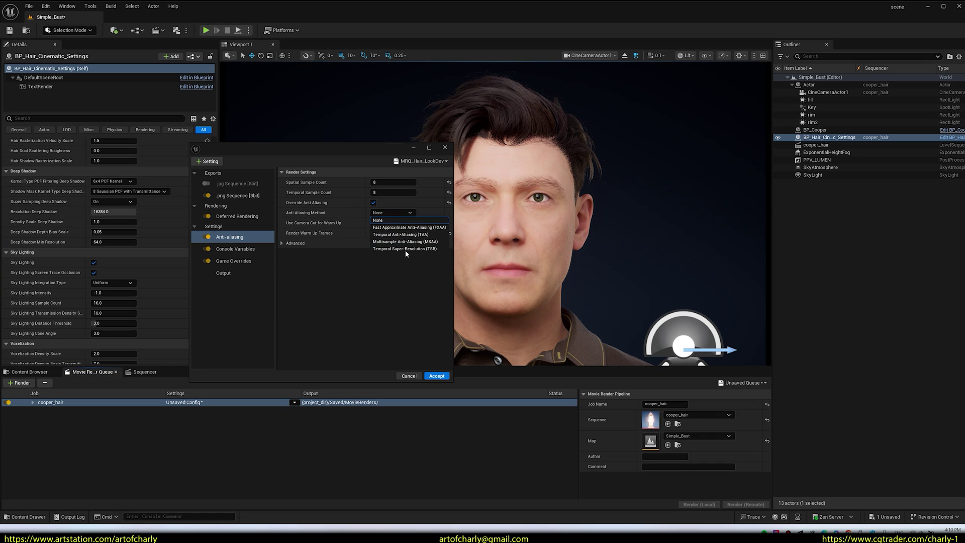
click(360, 300)
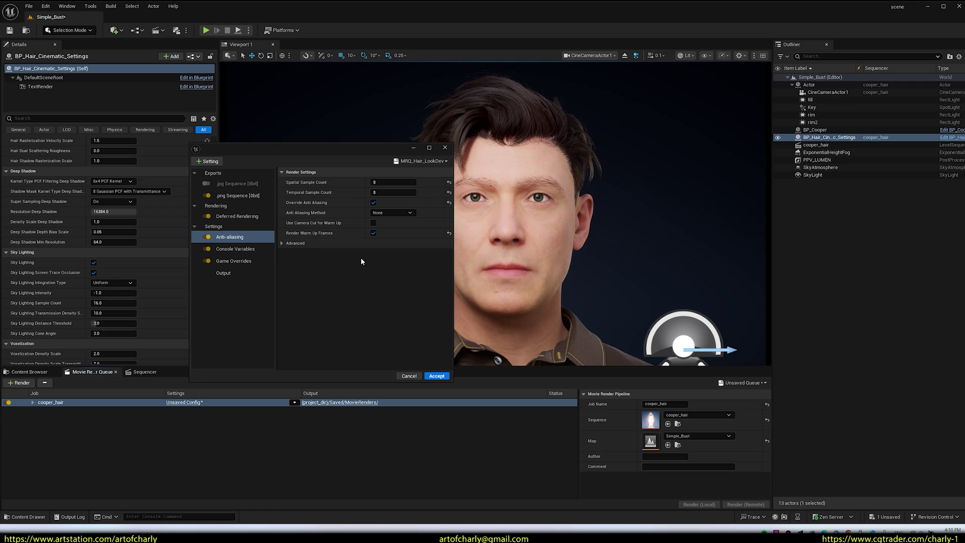
click(387, 193)
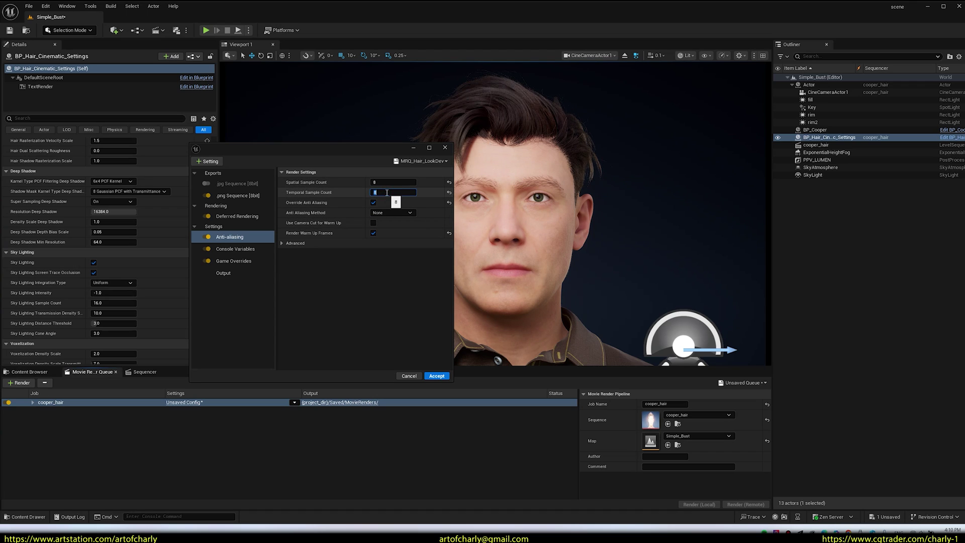
text(1)
key(Return)
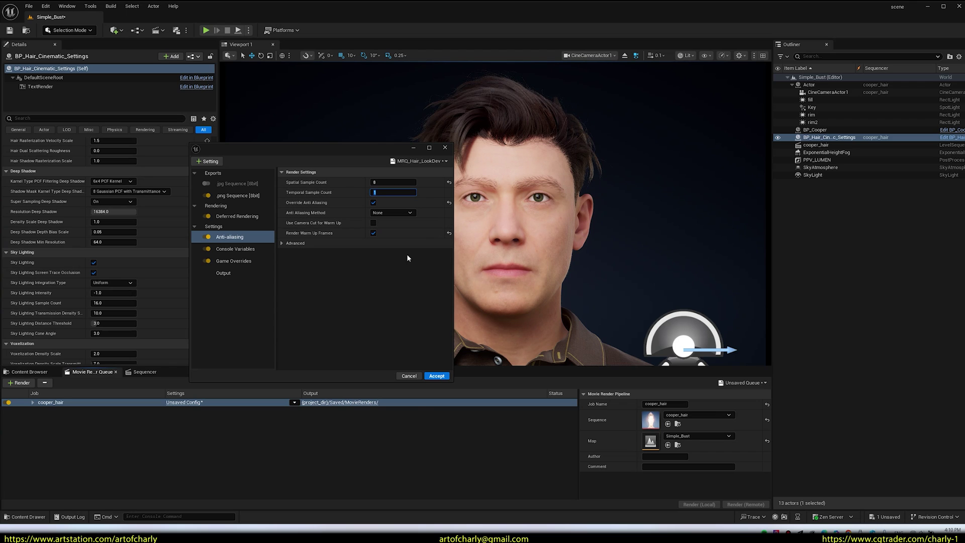
click(382, 191)
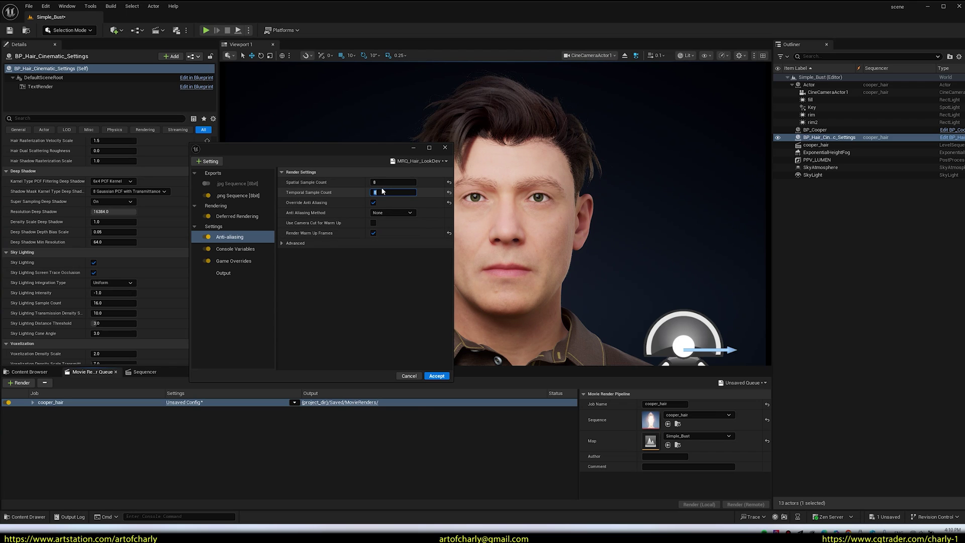
click(372, 232)
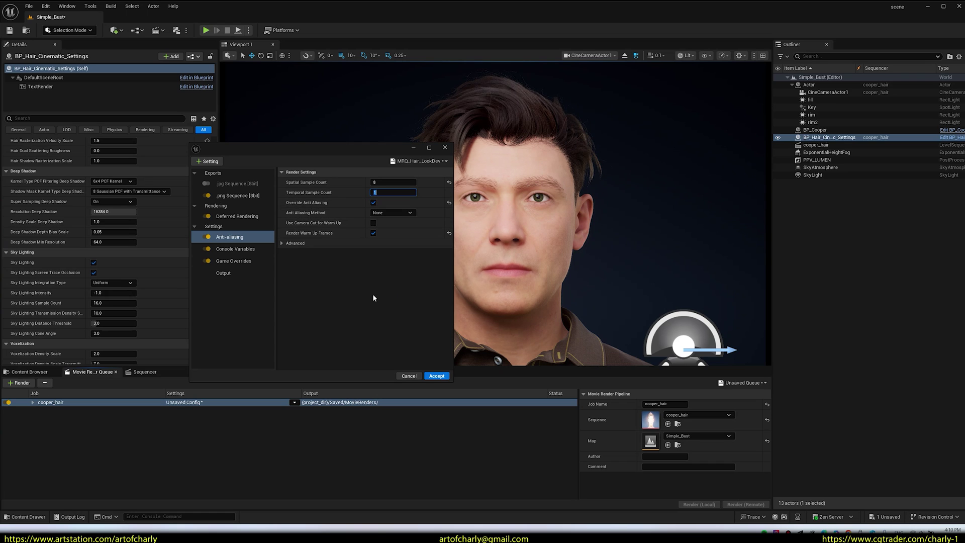
- Review the Console Variables, Game Overrides and 3840×2160 Output settings, then close the window
click(246, 248)
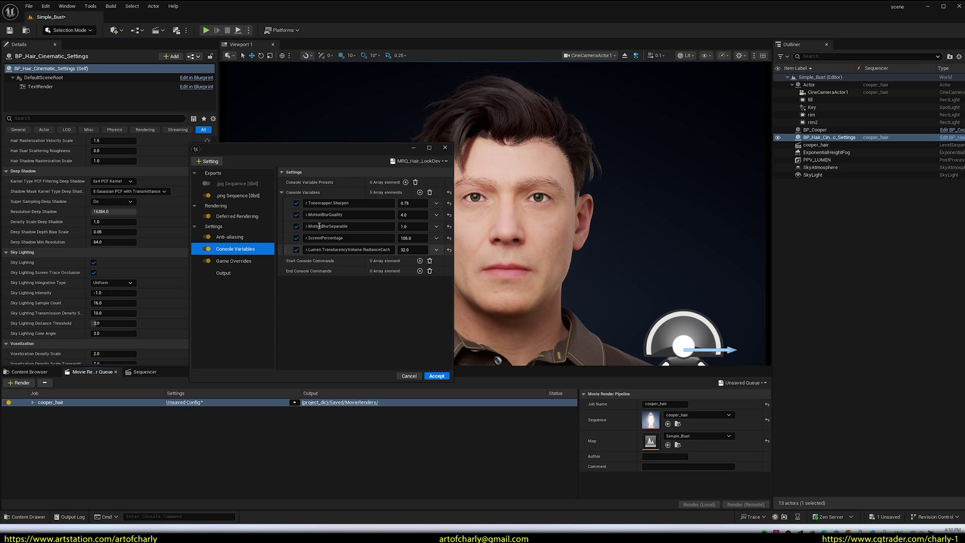
click(234, 261)
click(223, 273)
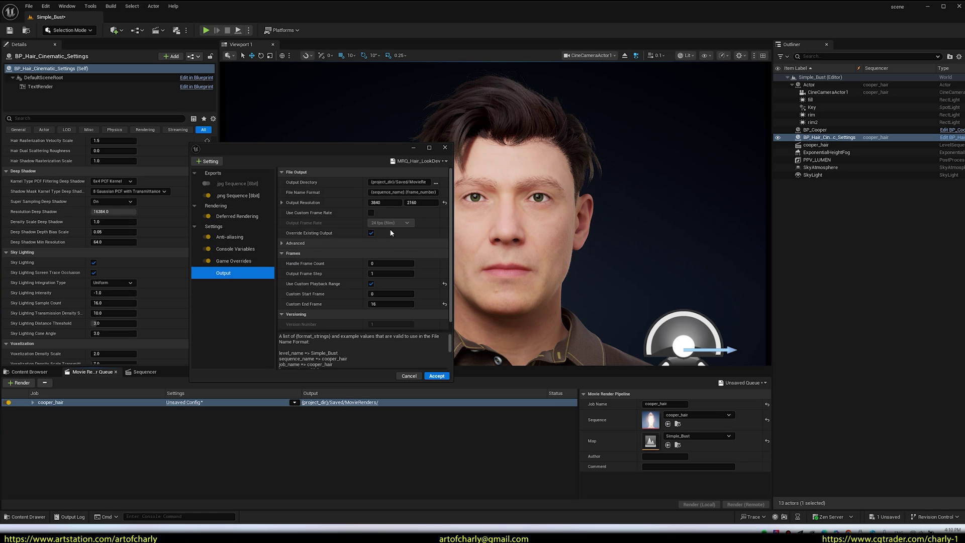
click(443, 148)
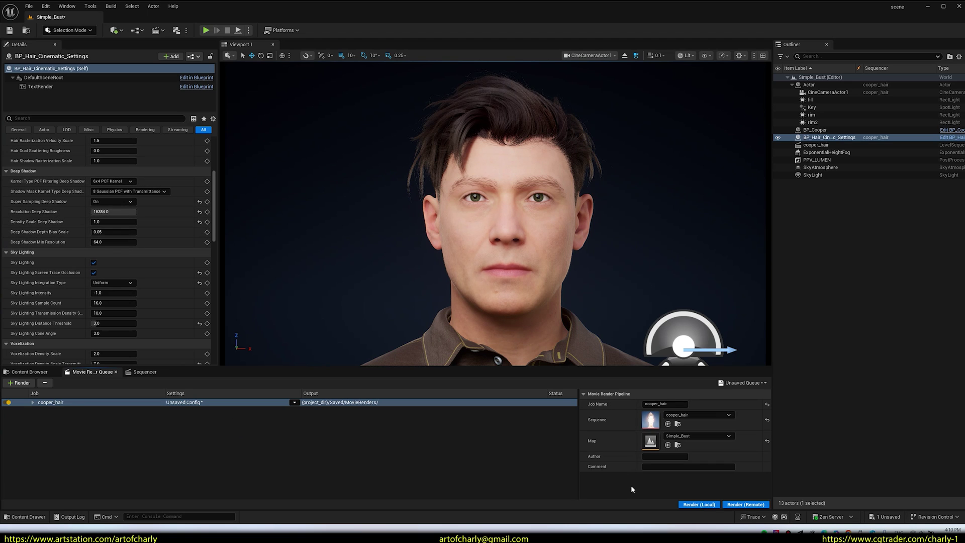
- Apply the MRQ_Hair_LookDev preset to the cooper_hair job and enable Sky Lighting Screen Trace Occlusion
click(185, 402)
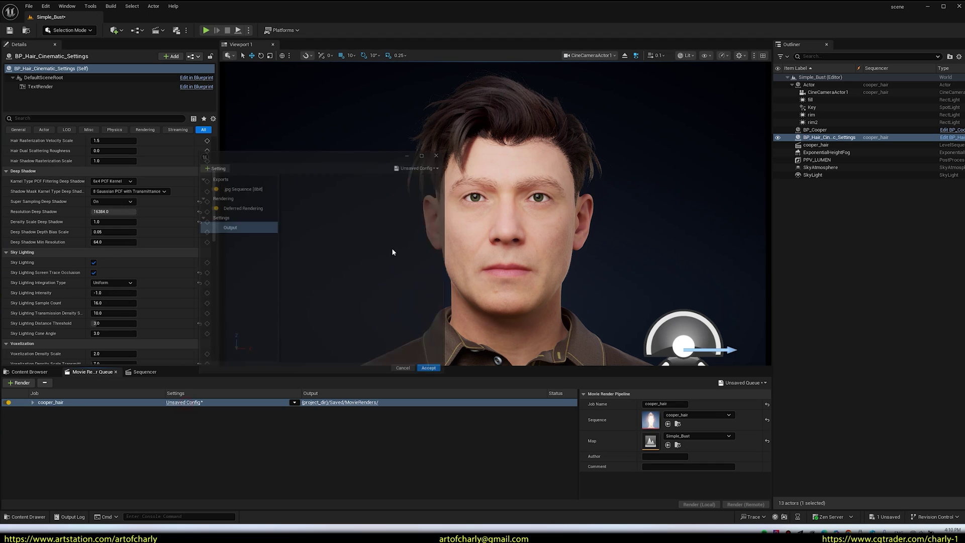
click(424, 160)
click(526, 209)
click(387, 281)
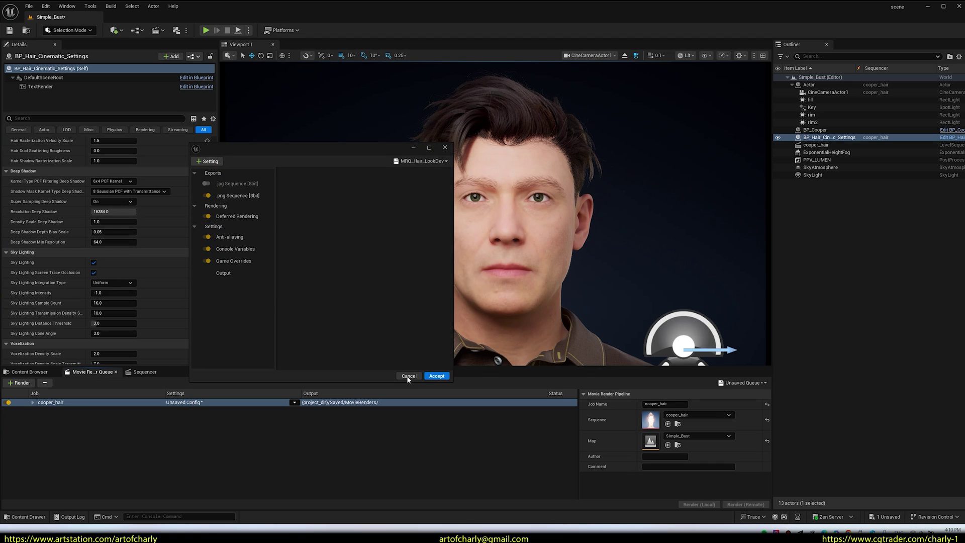
click(436, 376)
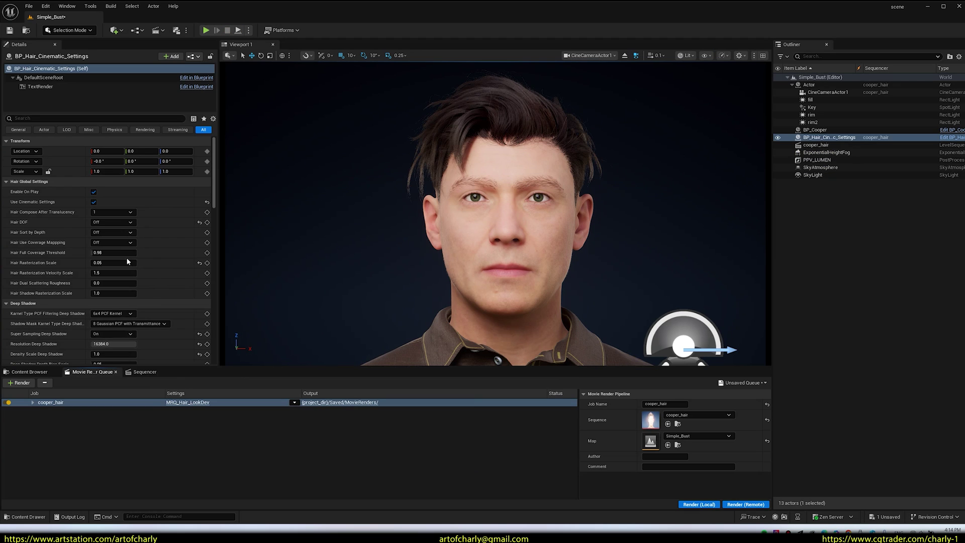
scroll(92, 238, down, 6)
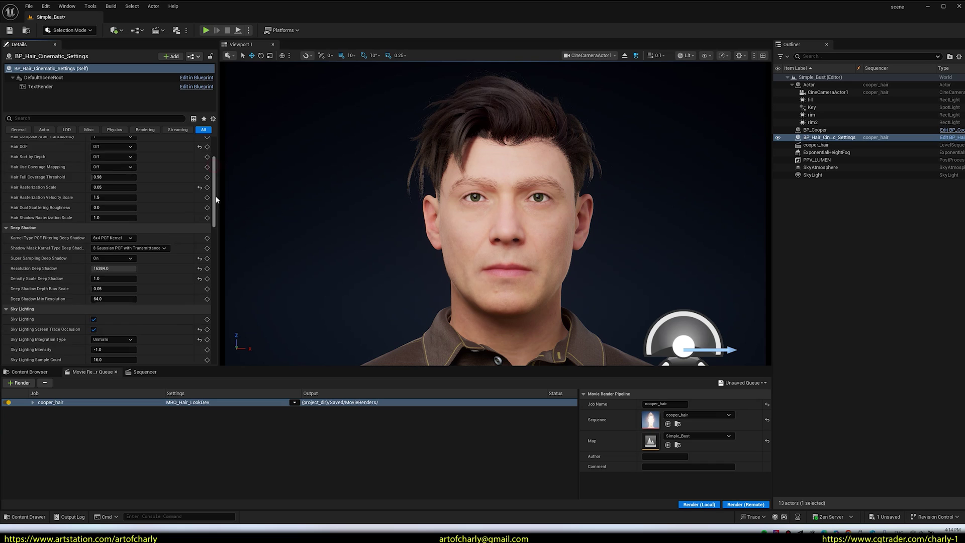
click(93, 237)
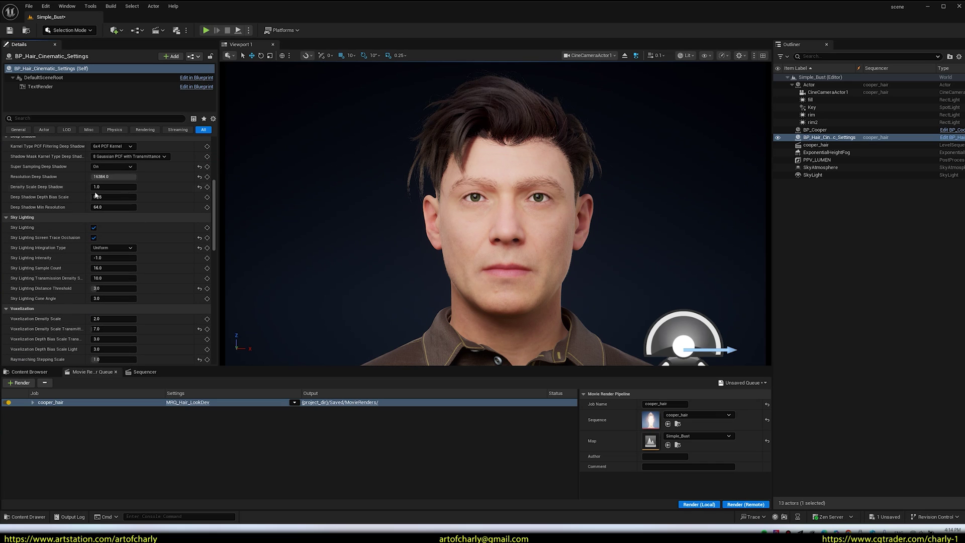
- Show the Content Browser at Content > Argentum, with its Hair_Cinematic_Settings and Hair_LookDev folders
scroll(66, 262, up, 5)
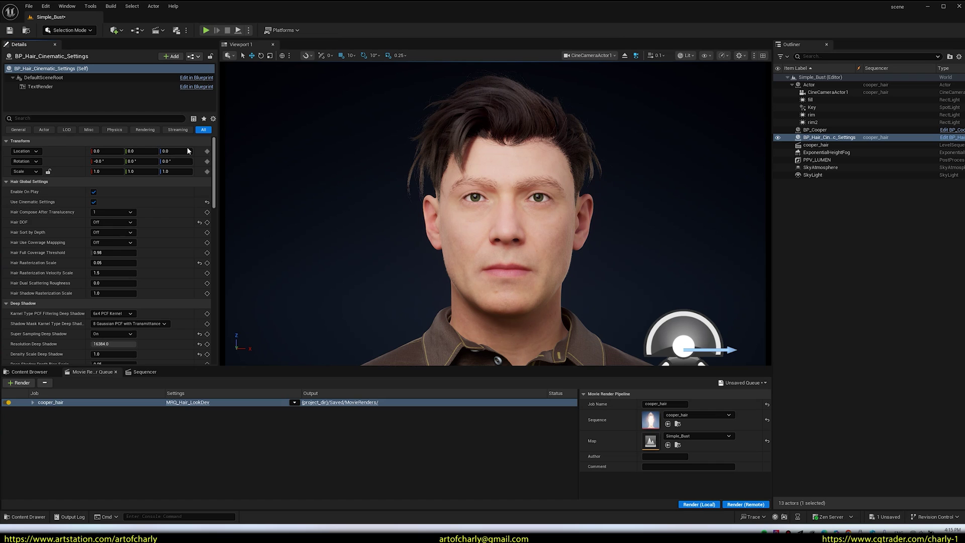
click(29, 371)
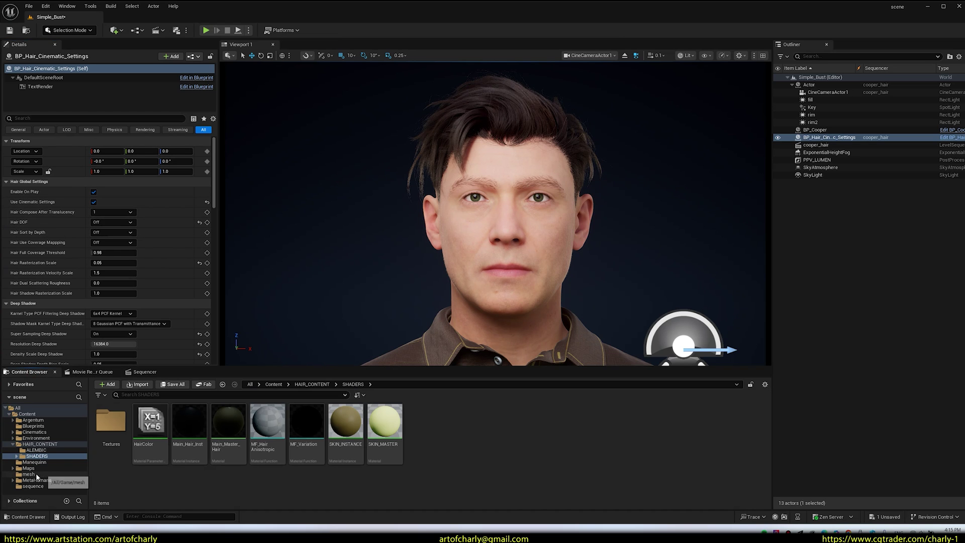
click(53, 426)
click(41, 432)
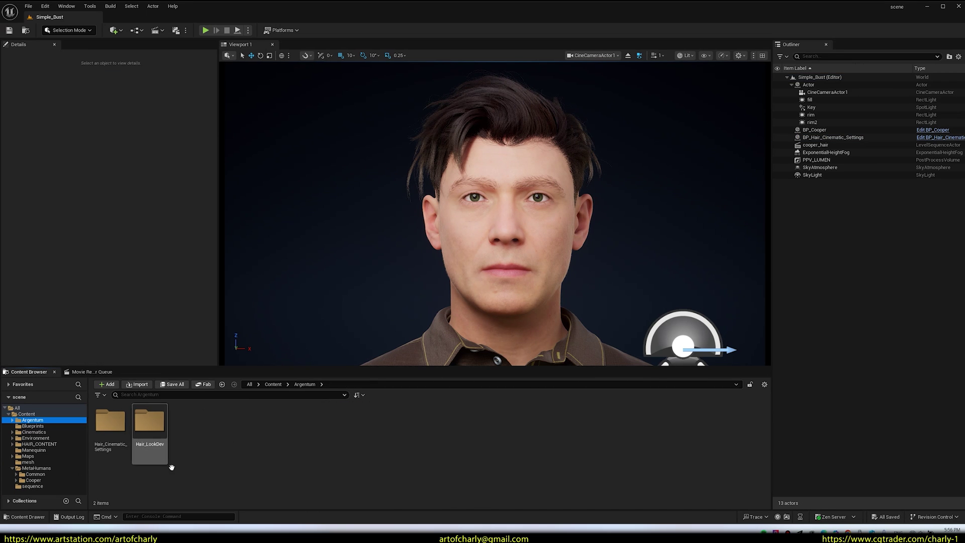
- Open the L_Hair_LookDev level and Quick Add a Sky Light and a Sky Atmosphere
double_click(162, 429)
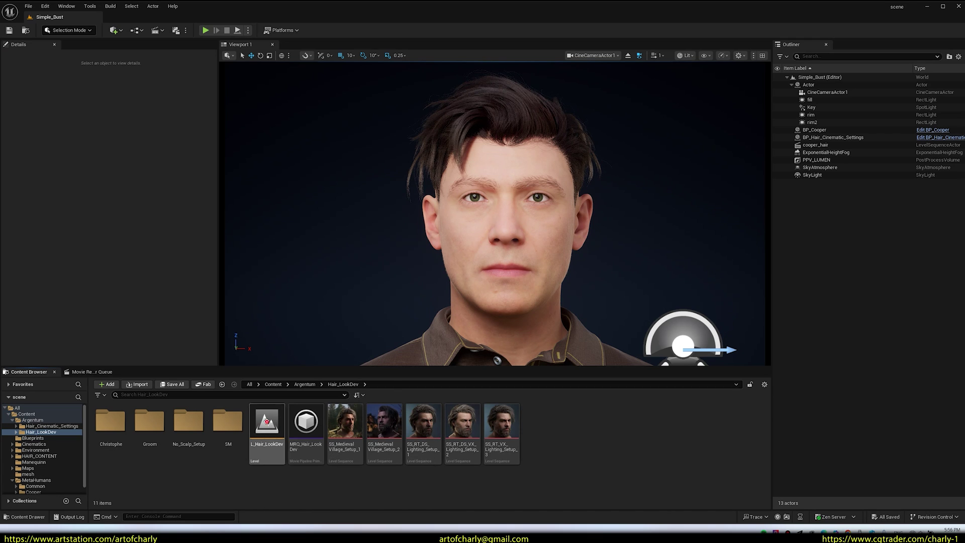
double_click(267, 420)
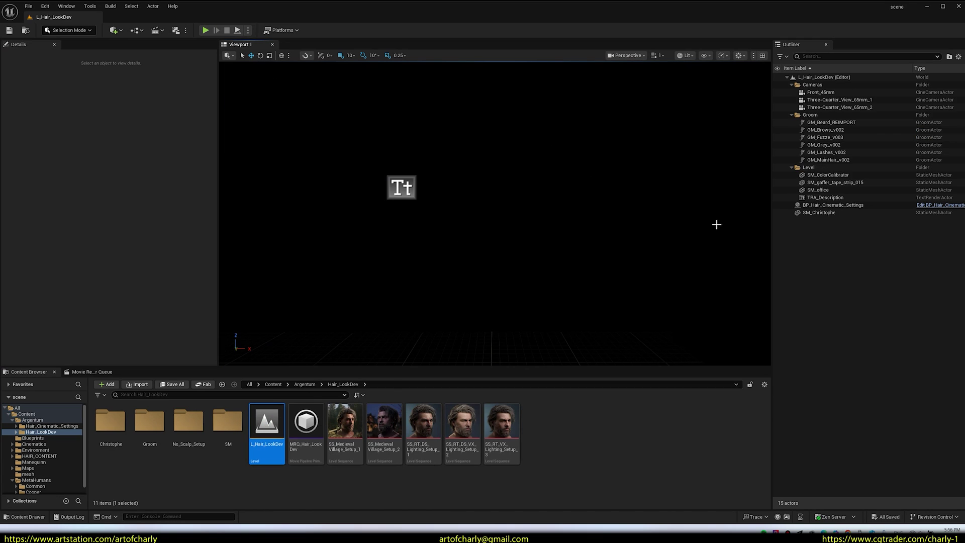
click(114, 30)
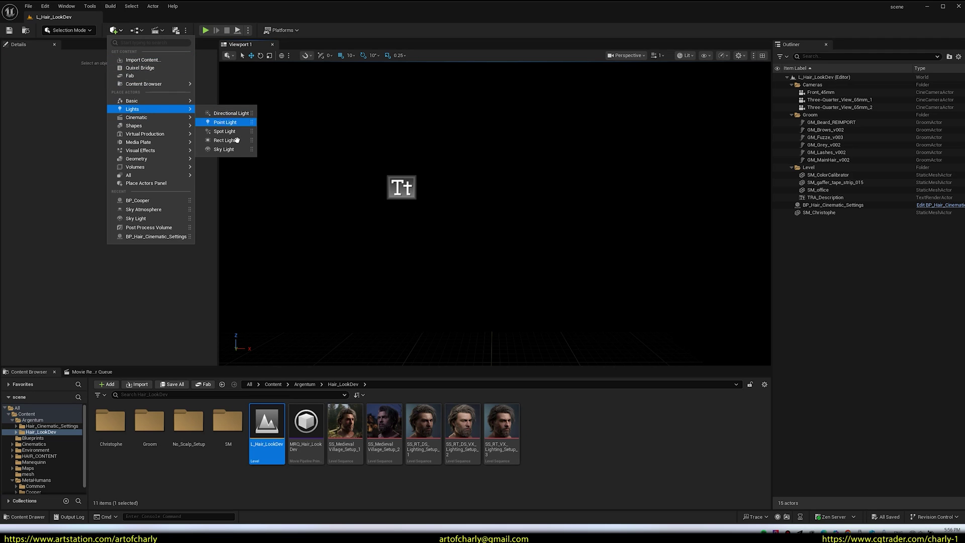
click(224, 149)
click(114, 30)
mouse_move(161, 146)
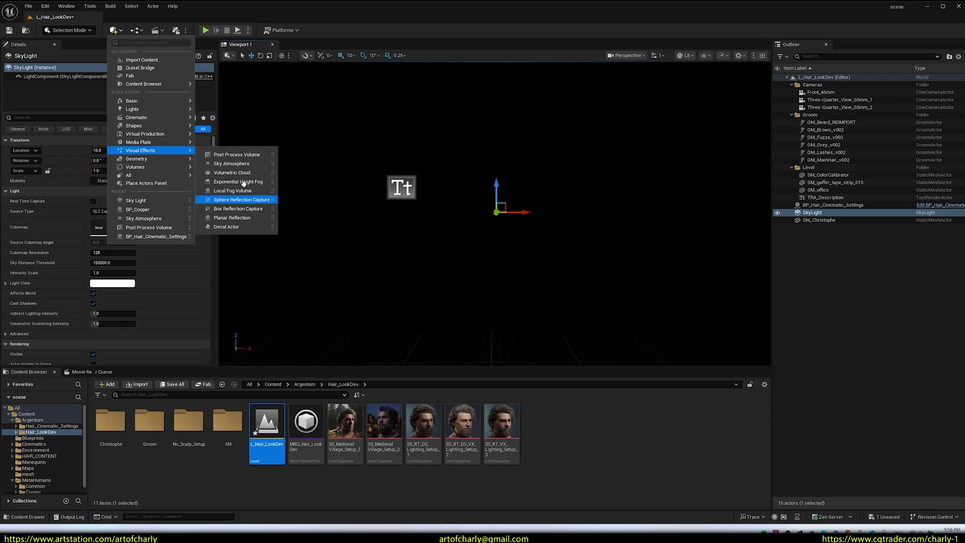
click(231, 164)
- Give the SkyLight the EpicQuadPanorama_CC specified cubemap, testing Intensity Scale 10 then returning to 1
click(812, 219)
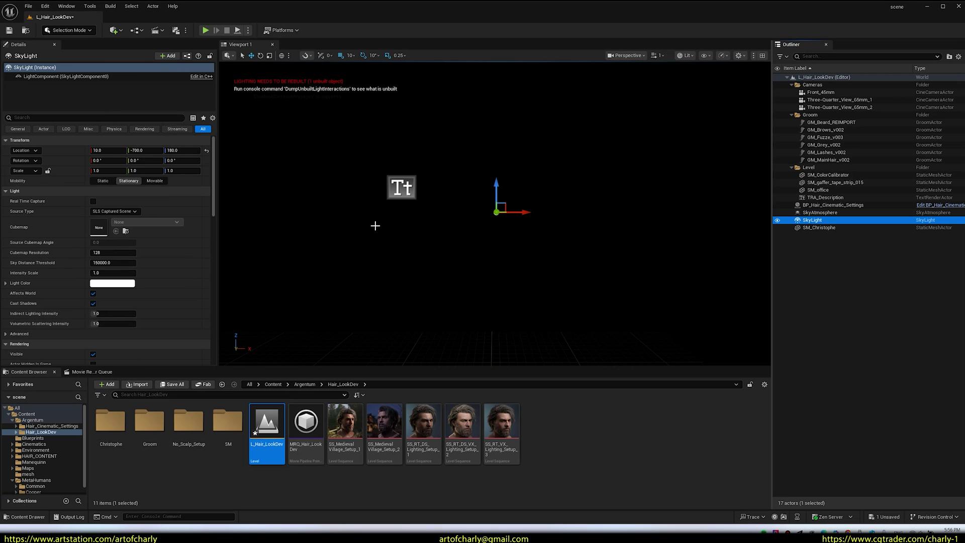
click(115, 211)
click(115, 226)
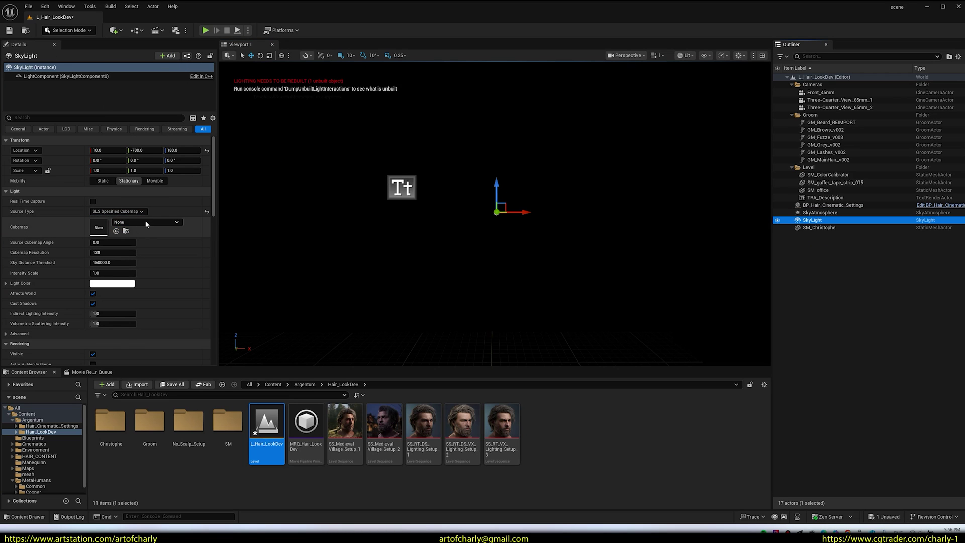
click(146, 222)
click(157, 300)
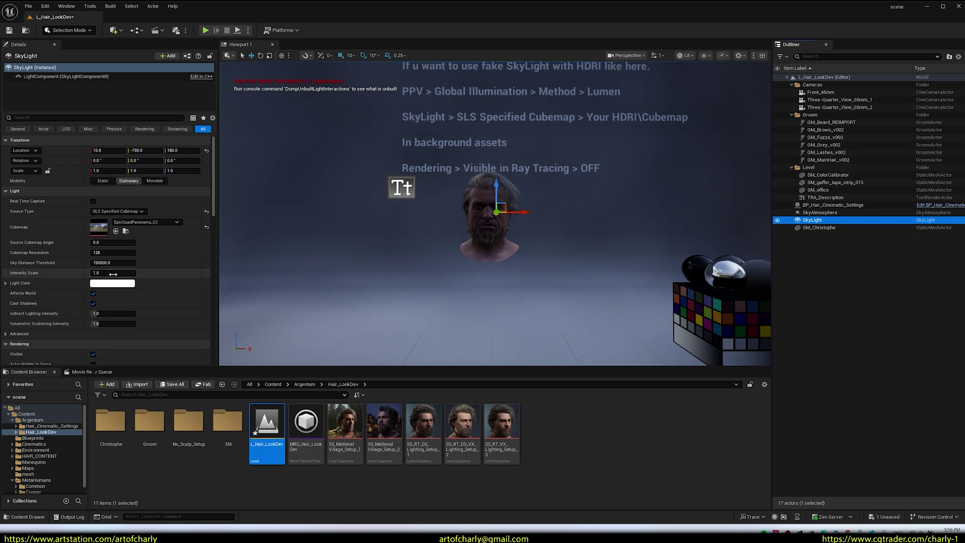
click(113, 272)
text(10)
key(Return)
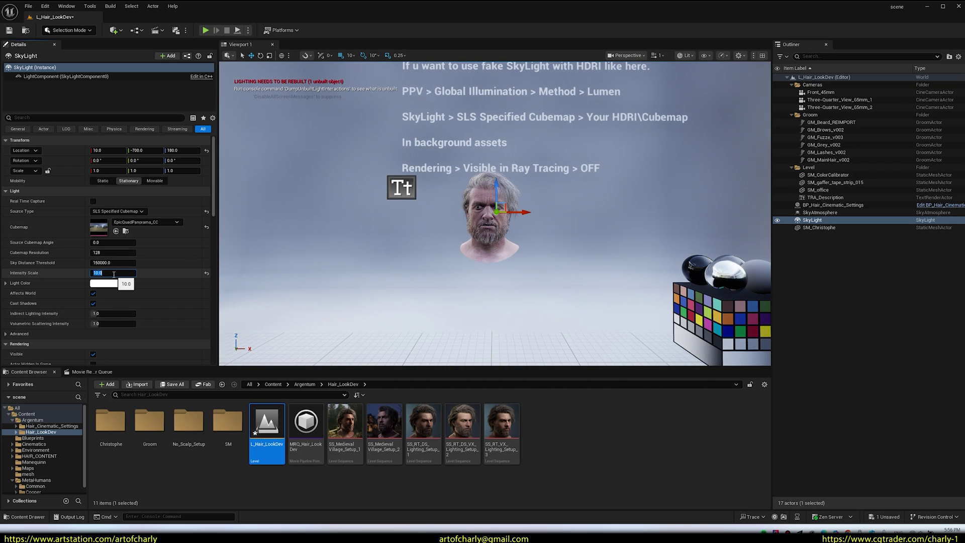
text(1)
key(Return)
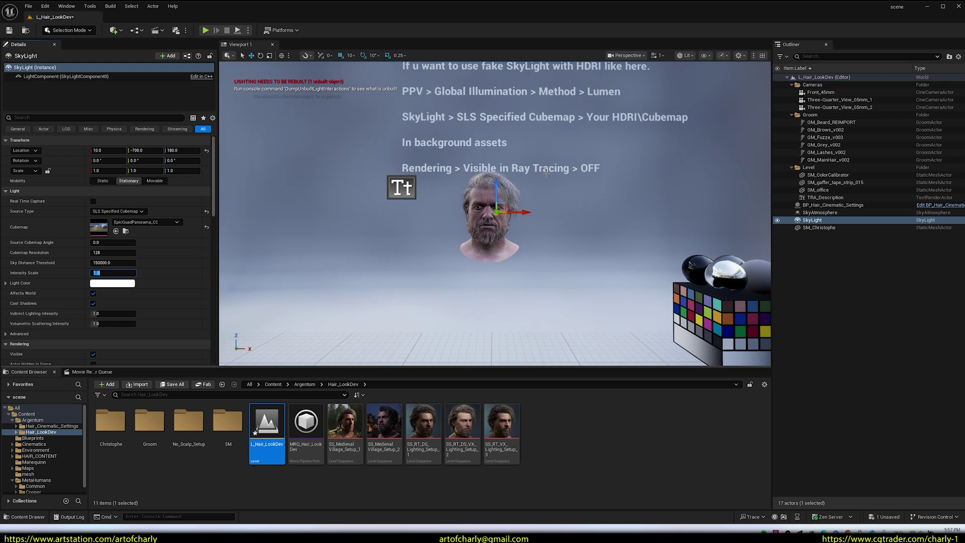
- View the level through the Front_45mm camera and deselect the SkyLight
click(627, 55)
click(632, 94)
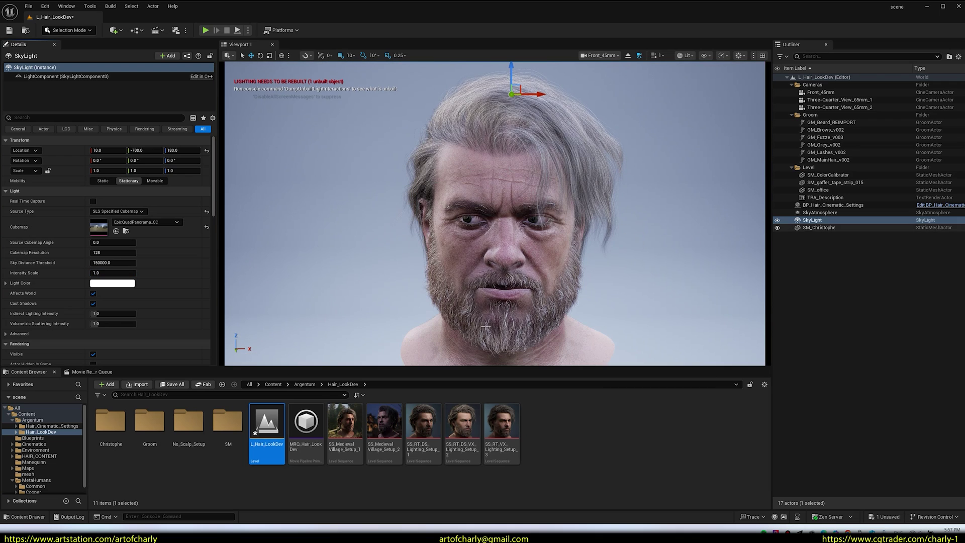
click(850, 295)
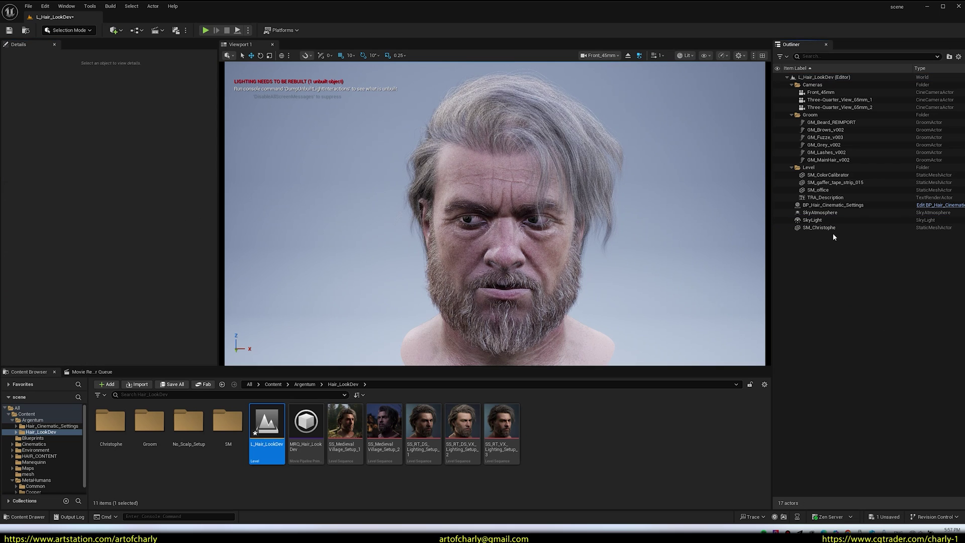
- Delete the six groom actors and the SM_Christophe head mesh from the level
click(811, 116)
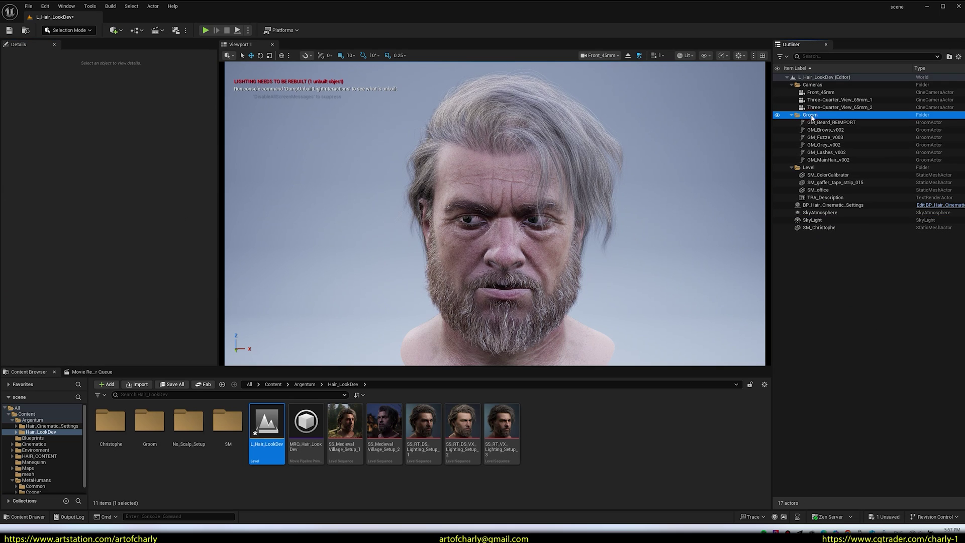
click(820, 122)
shift+click(825, 159)
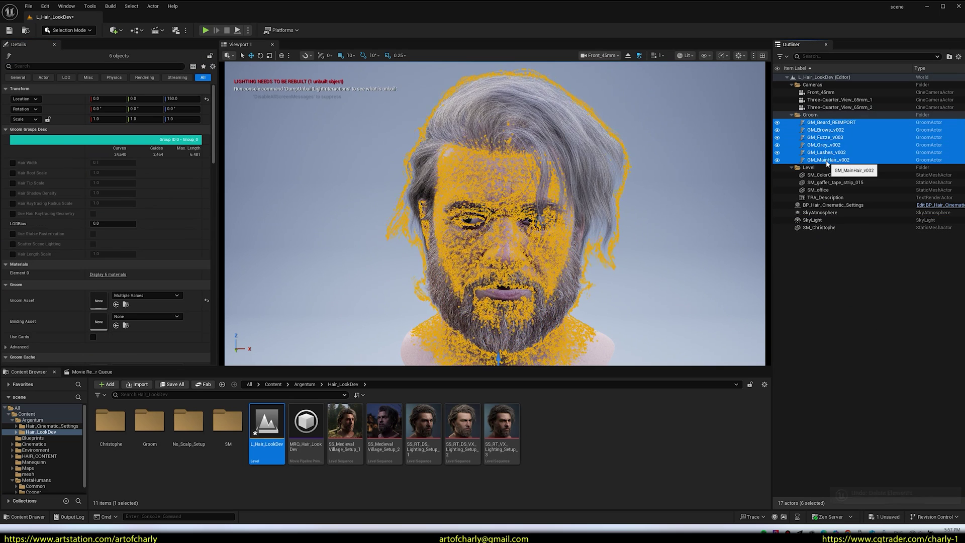
key(Delete)
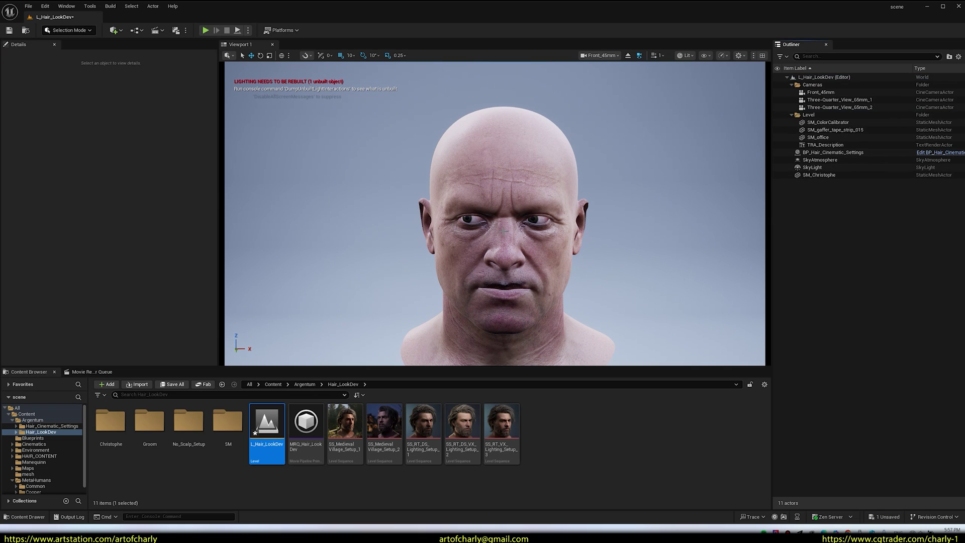
click(534, 208)
key(Delete)
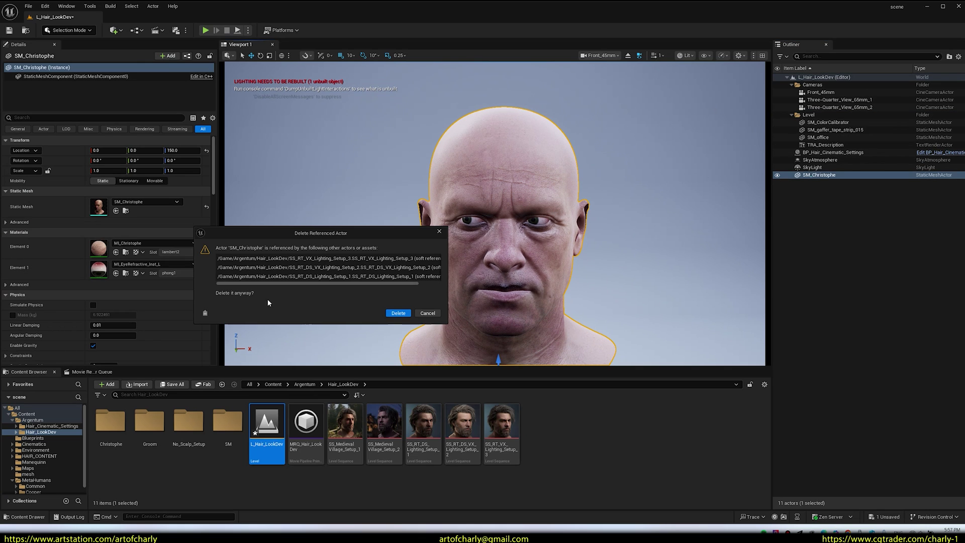
click(398, 313)
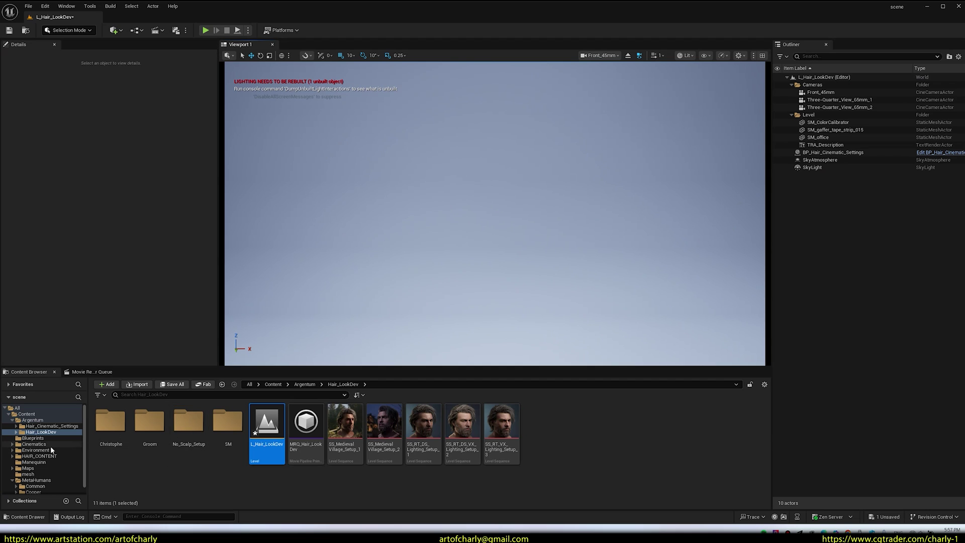
- Place BP_Cooper at the world origin and raise his Location Z to frame his head
scroll(53, 447, down, 1)
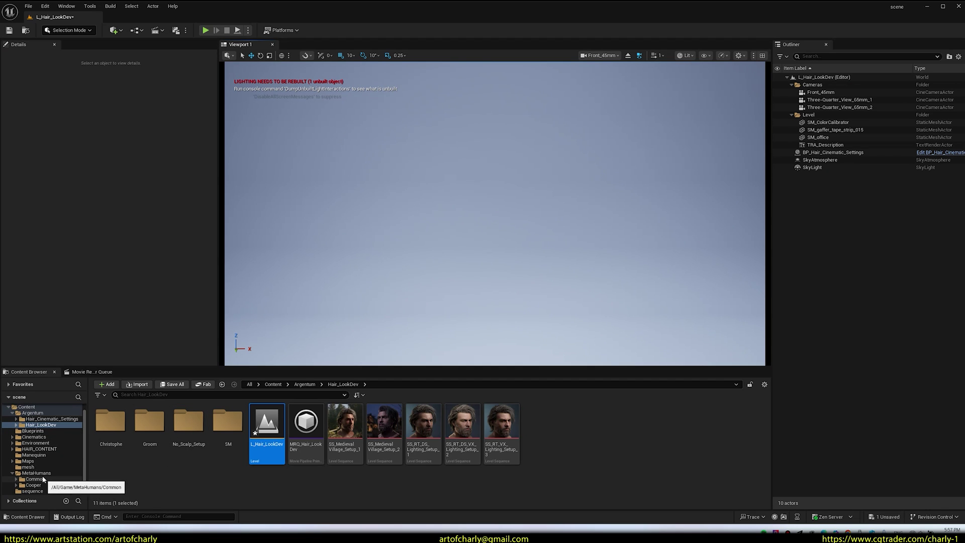
click(42, 484)
drag(385, 424, 448, 280)
click(207, 151)
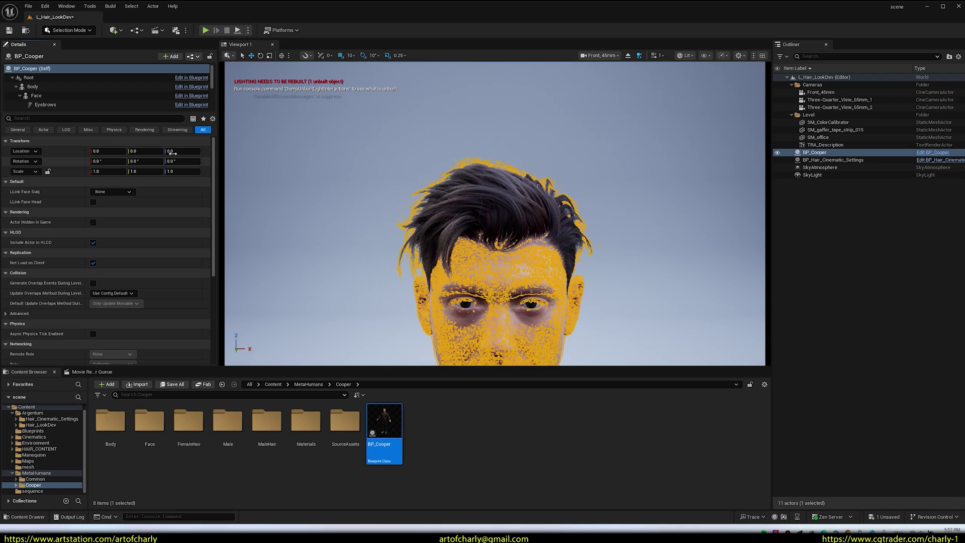
text(9)
key(Return)
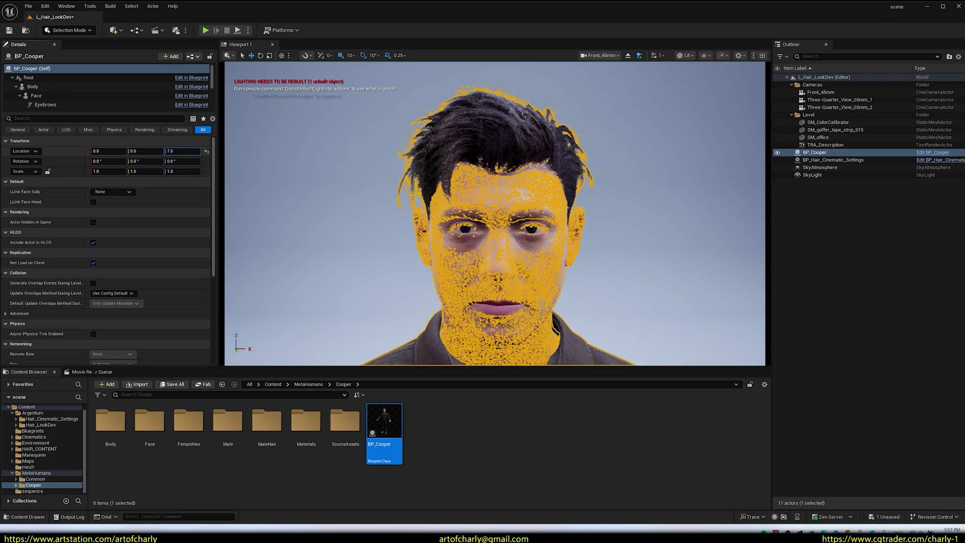
click(619, 214)
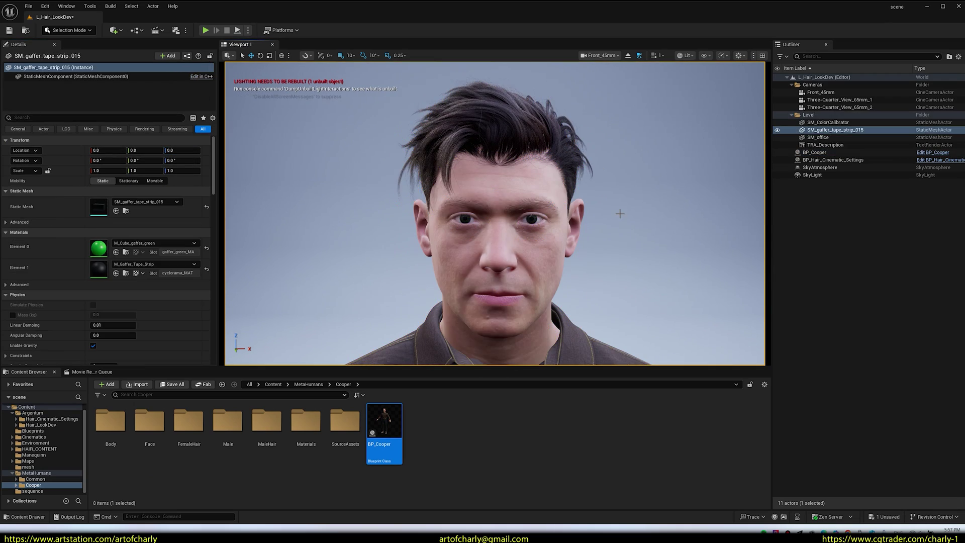
- Preview SS_Medieval_Village_Setup_1, SS_Medieval_Village_Setup_2 and SS_RT_DS_Lighting_Setup_1 lighting sequences on Cooper
scroll(45, 442, up, 1)
click(41, 432)
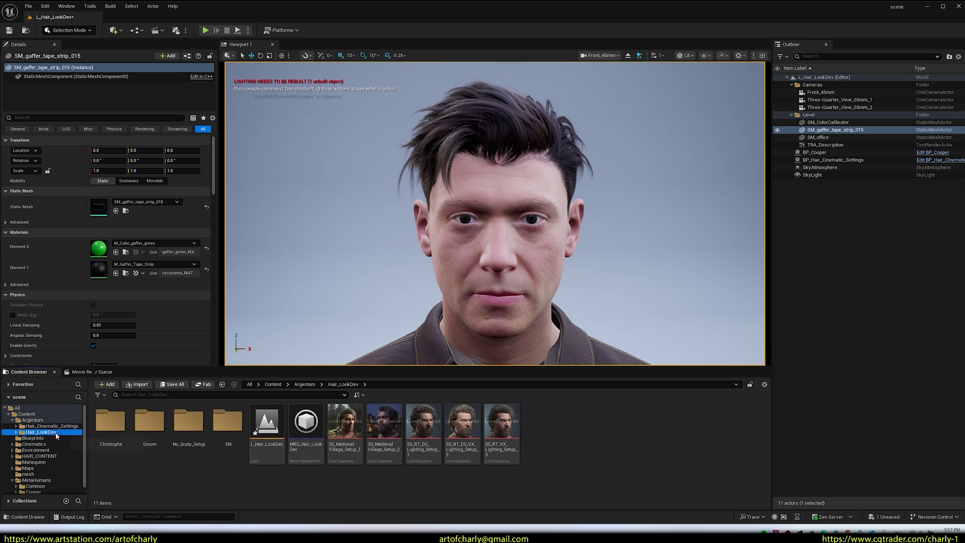
double_click(344, 422)
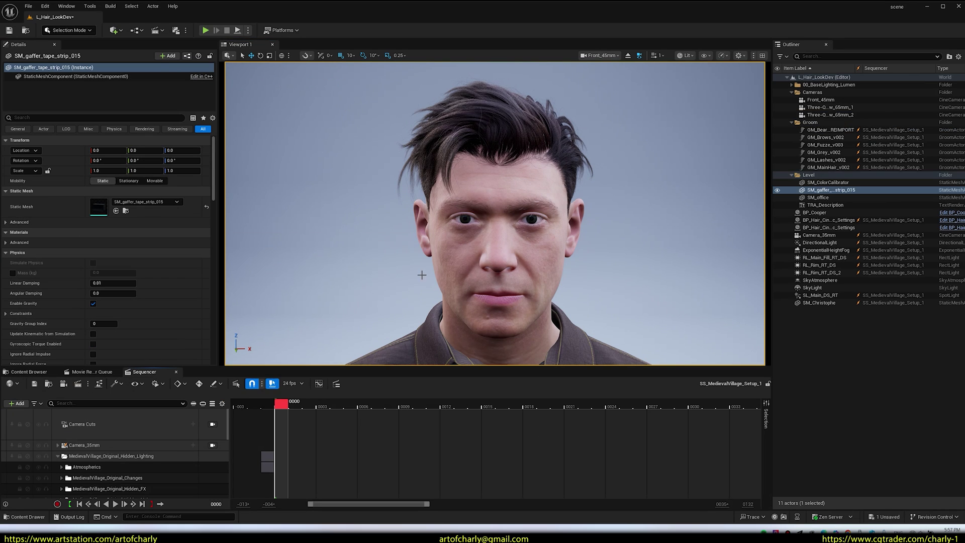
click(28, 371)
double_click(385, 421)
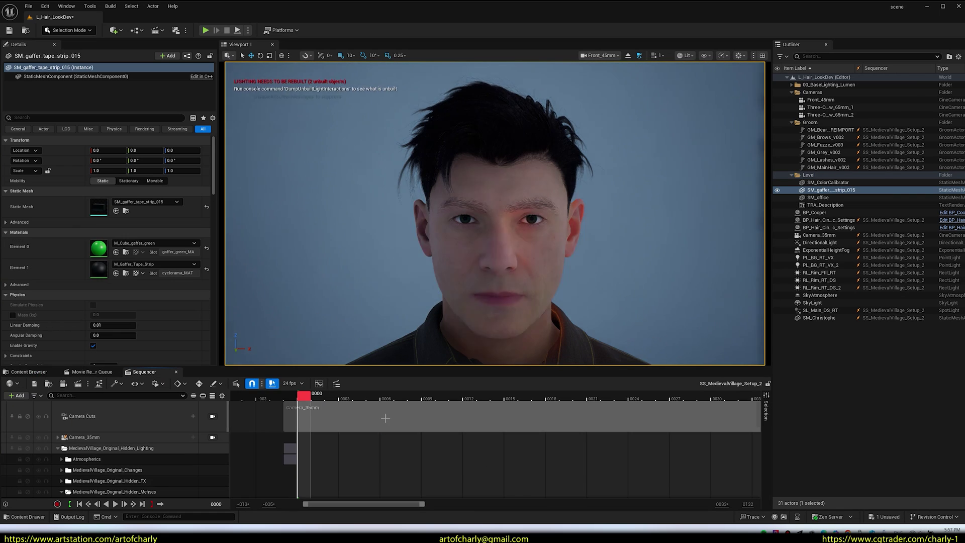
click(28, 371)
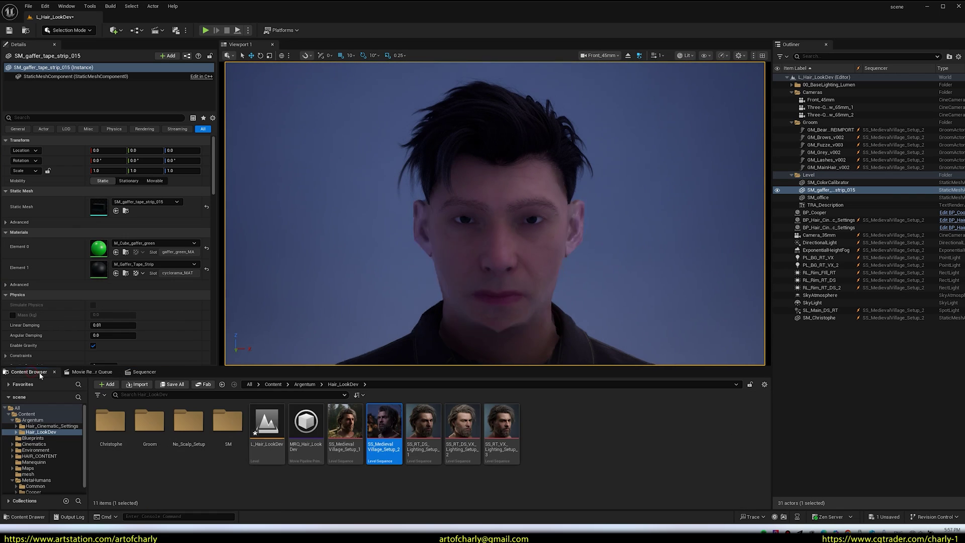
click(422, 419)
double_click(422, 419)
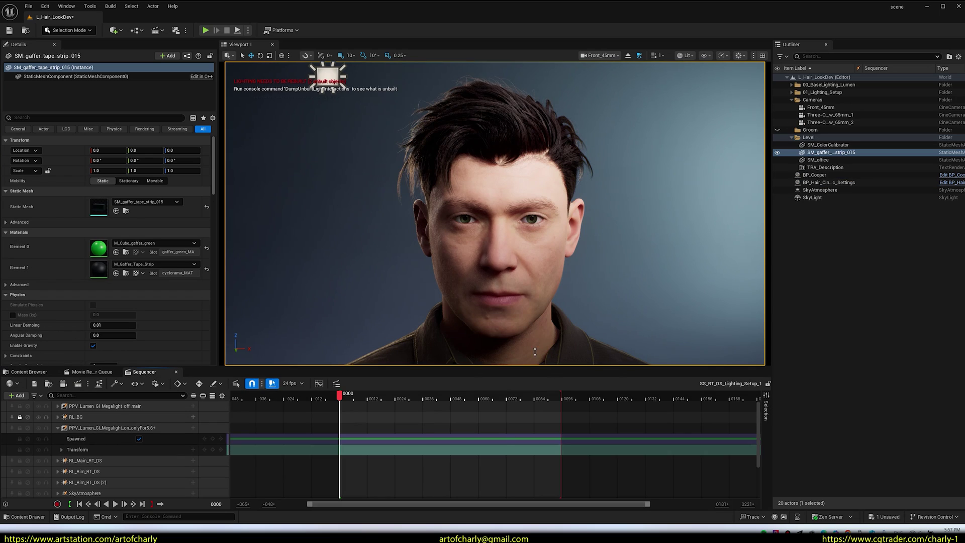
- Preview SS_RT_DS_VX_Lighting_Setup_2, finish on SS_RT_VX_Lighting_Setup_3, and show the Movie Render Queue
click(29, 372)
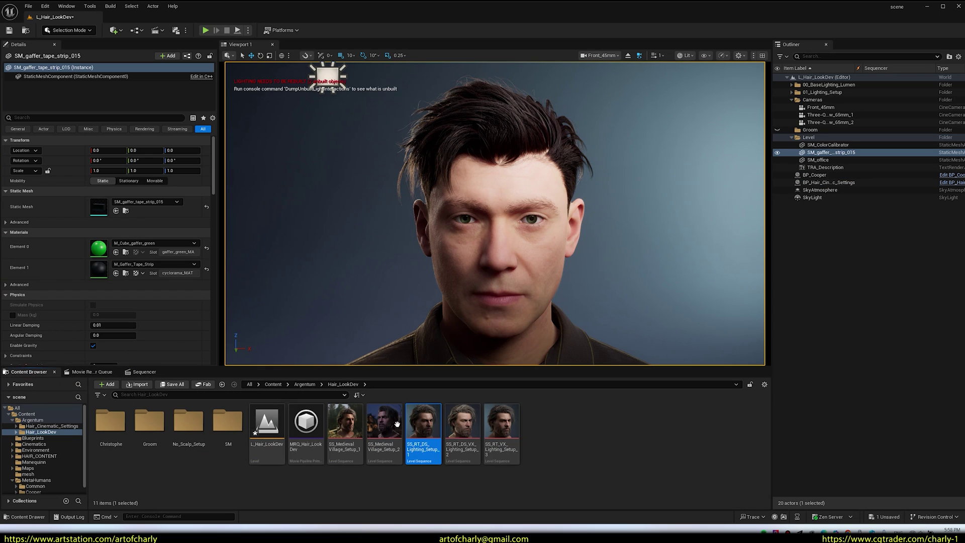
double_click(461, 425)
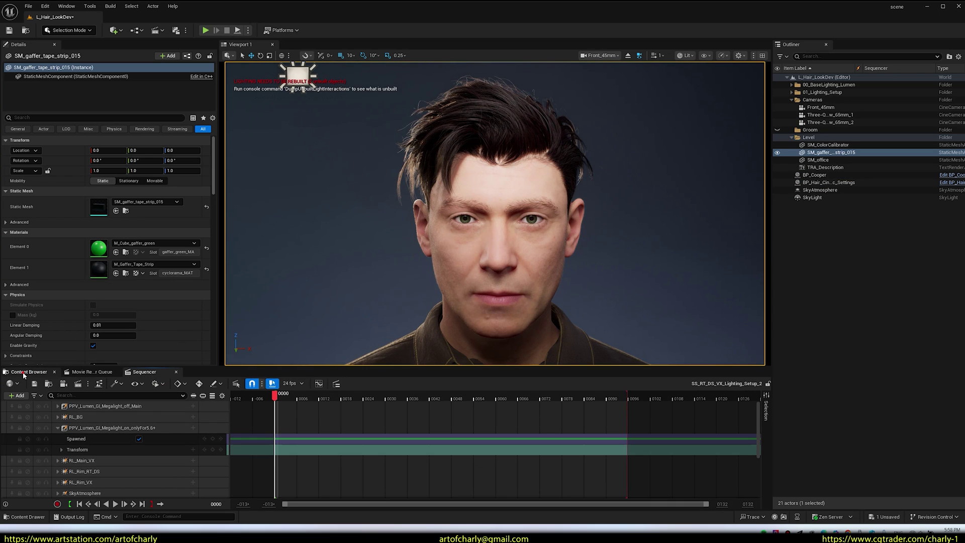
click(23, 372)
double_click(502, 425)
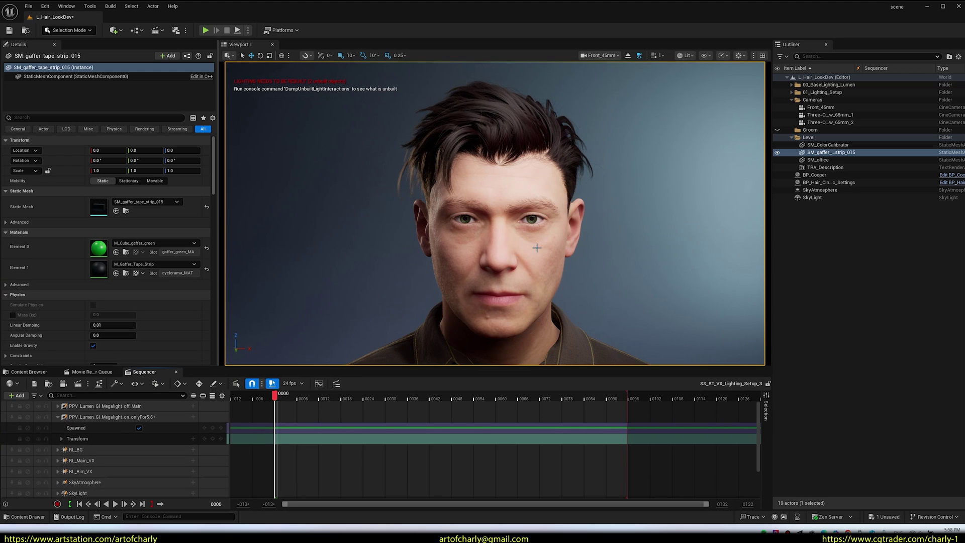
click(103, 373)
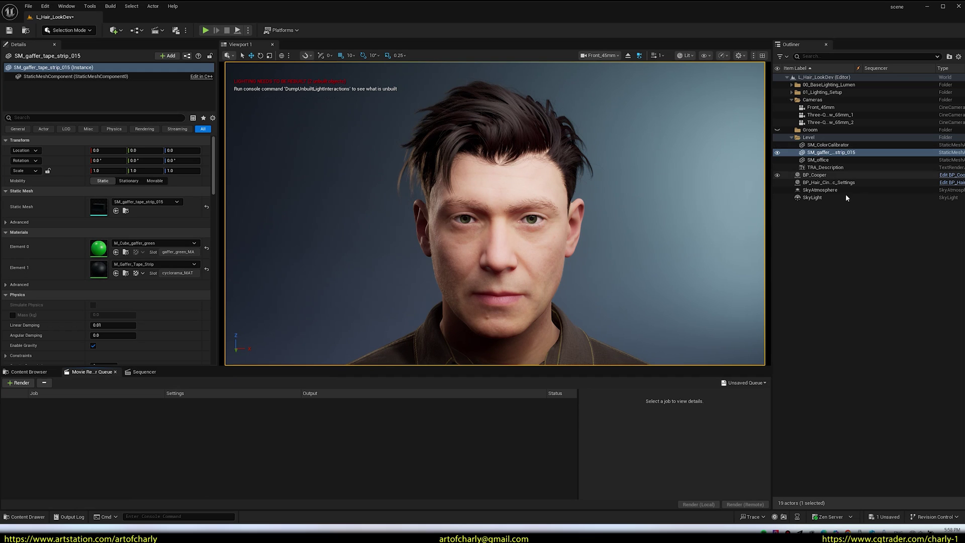
- Set BP_Hair_Cinematic_Settings' Density Scale Deep Shadow to 11.6768 and MSAA Sample Per Pixel to 16
click(812, 197)
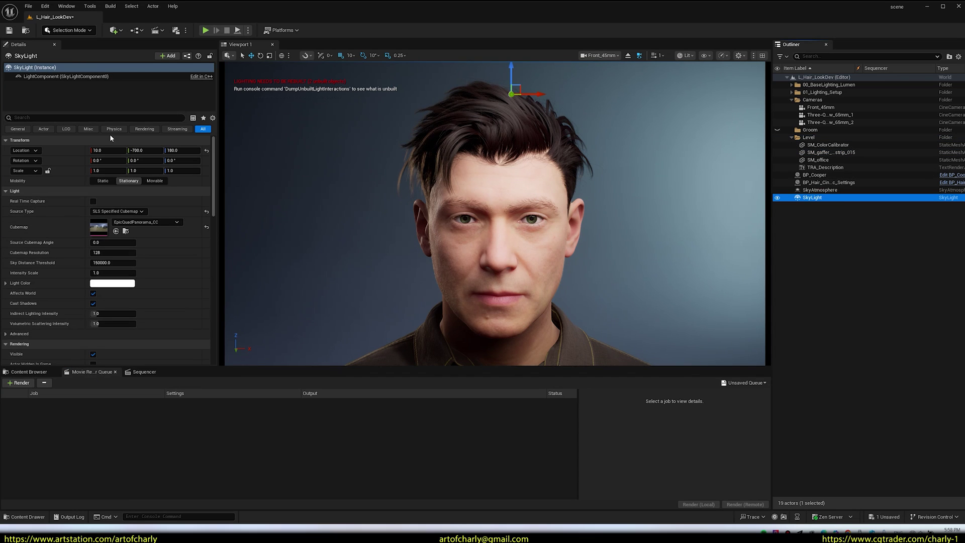
click(827, 182)
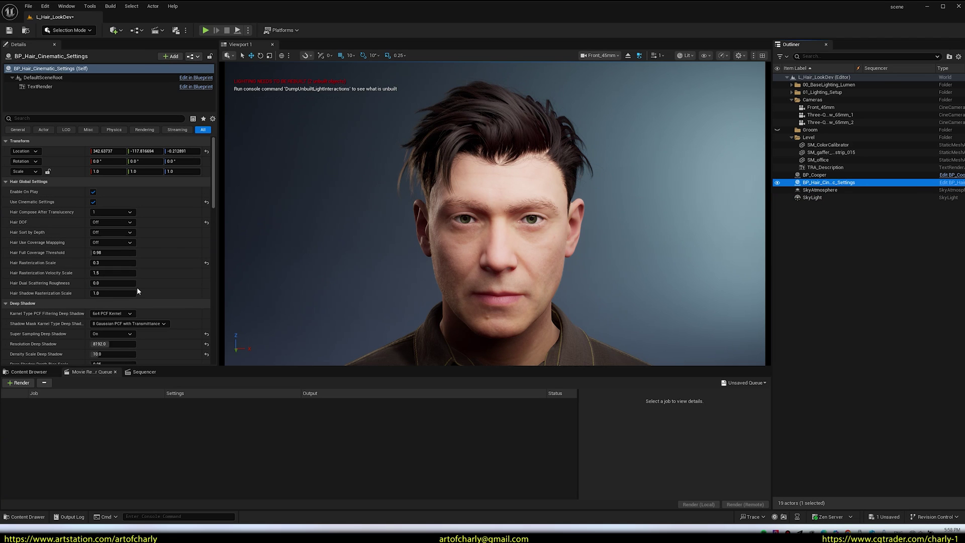
scroll(69, 294, down, 4)
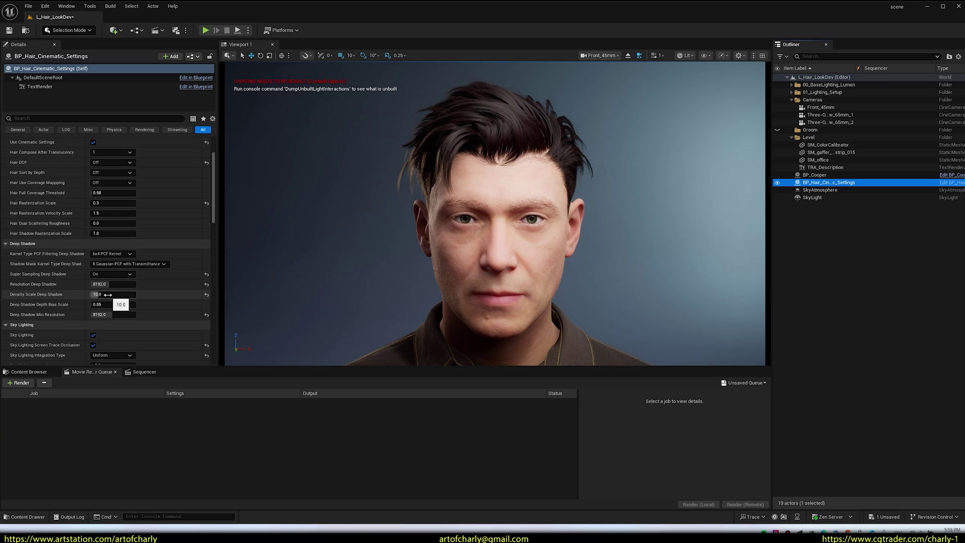
drag(103, 294, 108, 295)
scroll(106, 316, down, 3)
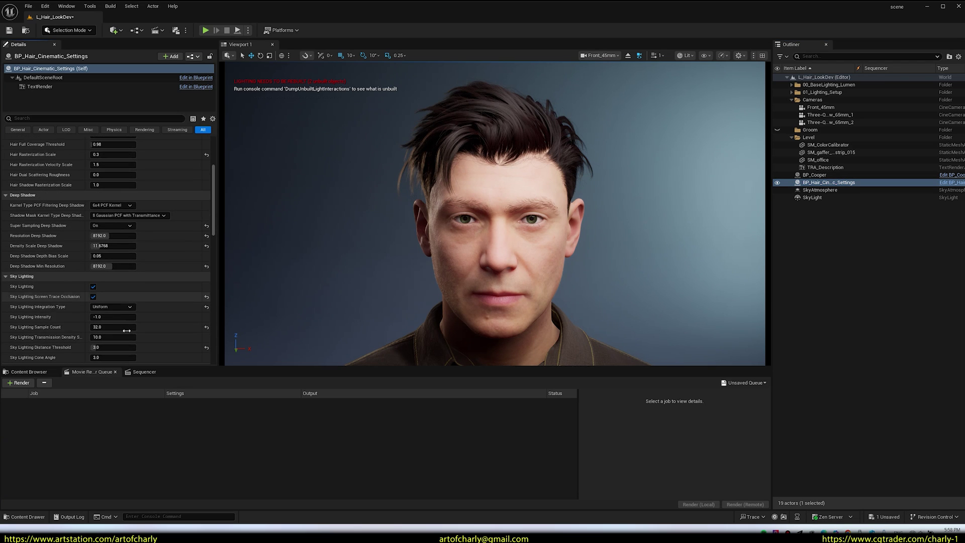
scroll(112, 326, down, 3)
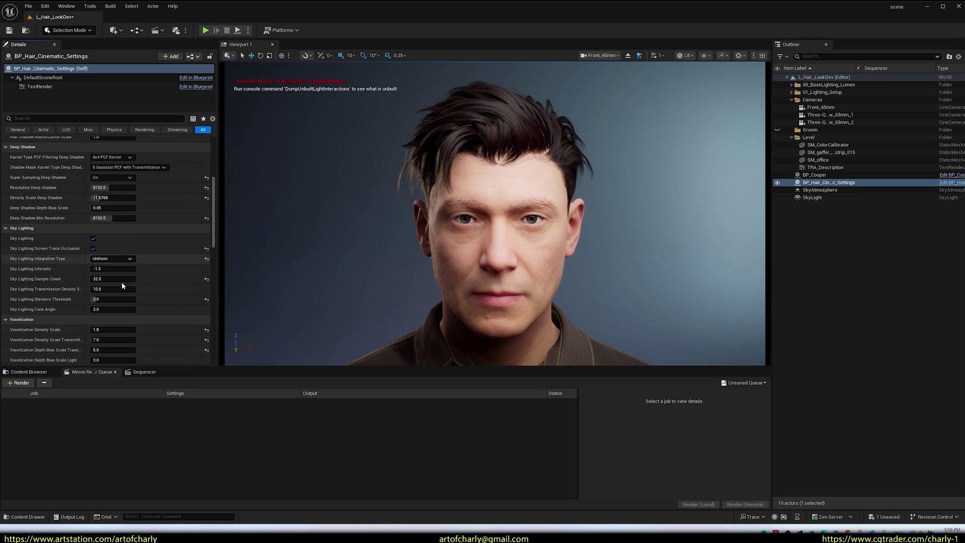
scroll(135, 327, down, 3)
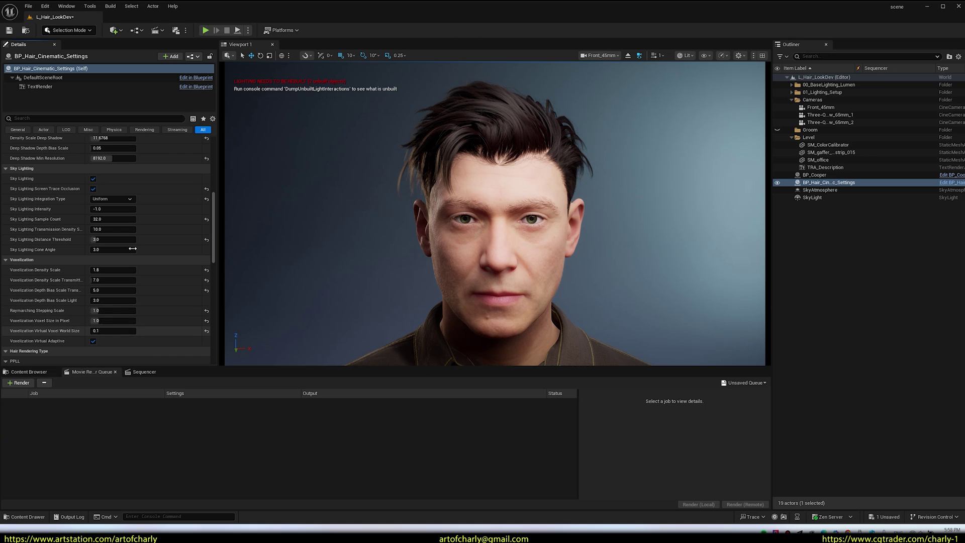
scroll(139, 293, down, 5)
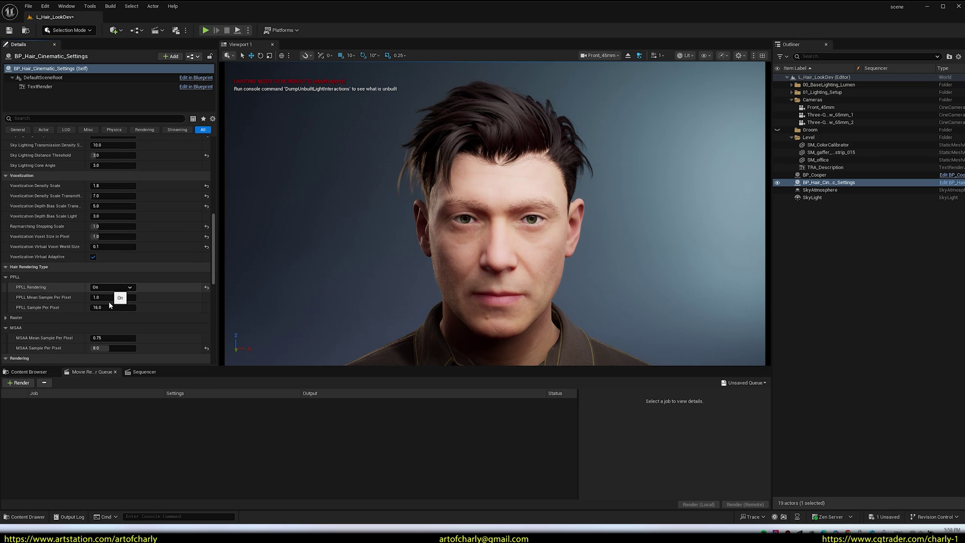
scroll(167, 276, down, 2)
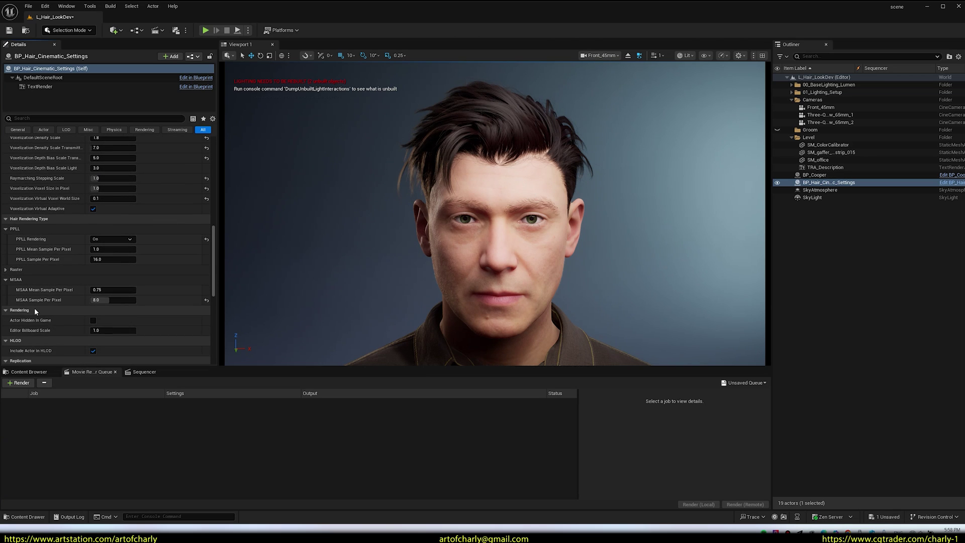
drag(113, 301, 134, 301)
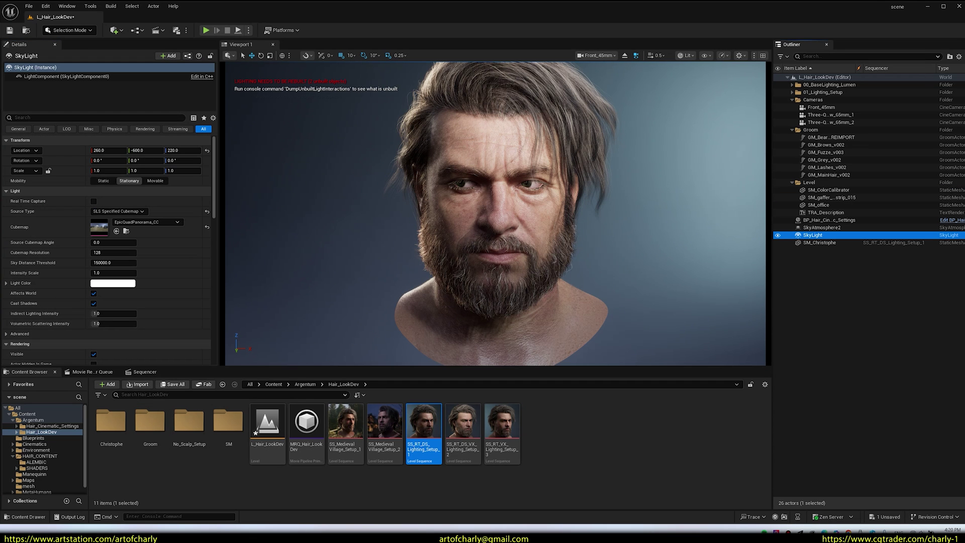
- Return to Chrome's ArtStation page for the UE5.5+ Groom Hair Cinematic Tool 2.0.1, scrolled to the top
key(alt+Tab)
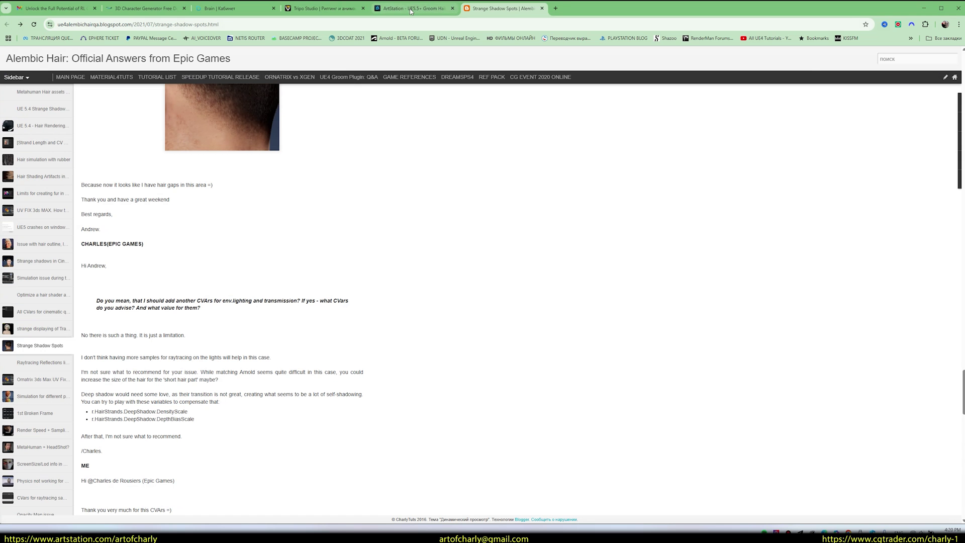
click(427, 8)
scroll(305, 380, down, 5)
scroll(304, 380, up, 3)
scroll(893, 51, up, 2)
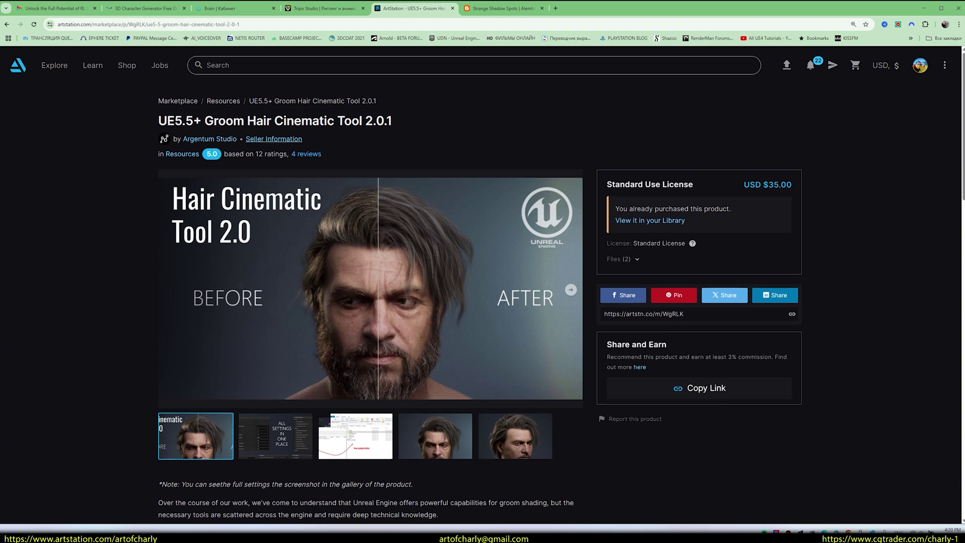
scroll(305, 275, down, 8)
scroll(373, 308, up, 8)
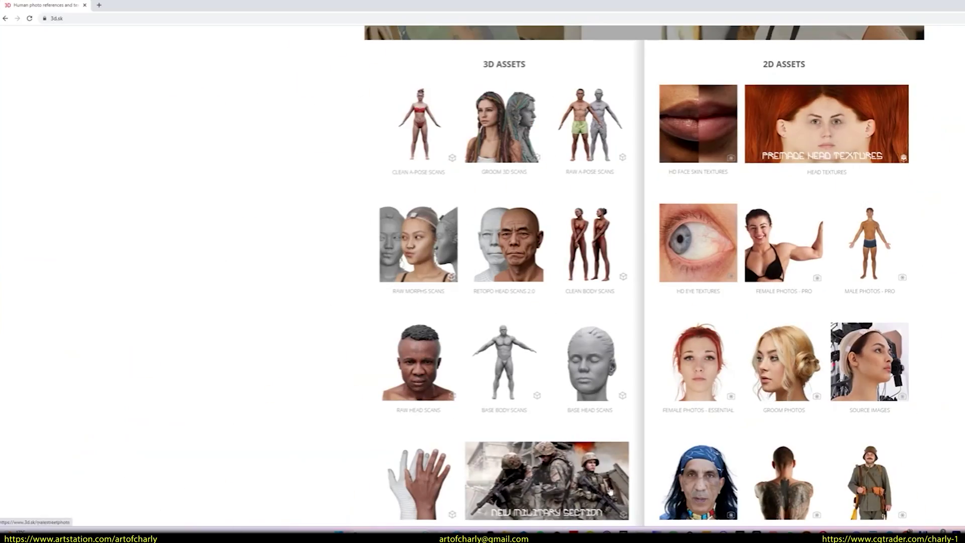
- Open the 3D Groom Raw results grid of hairstyle scan sets on 3D.sk
click(504, 126)
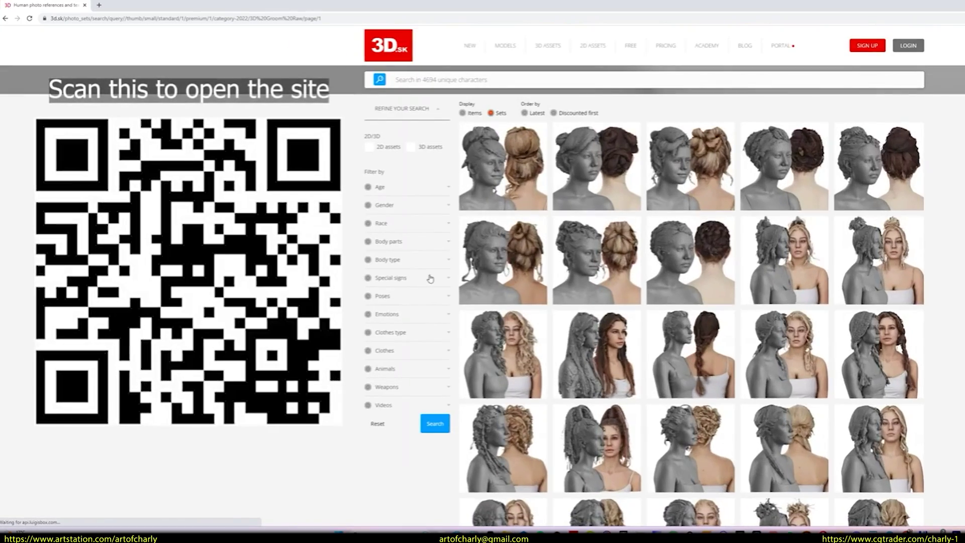